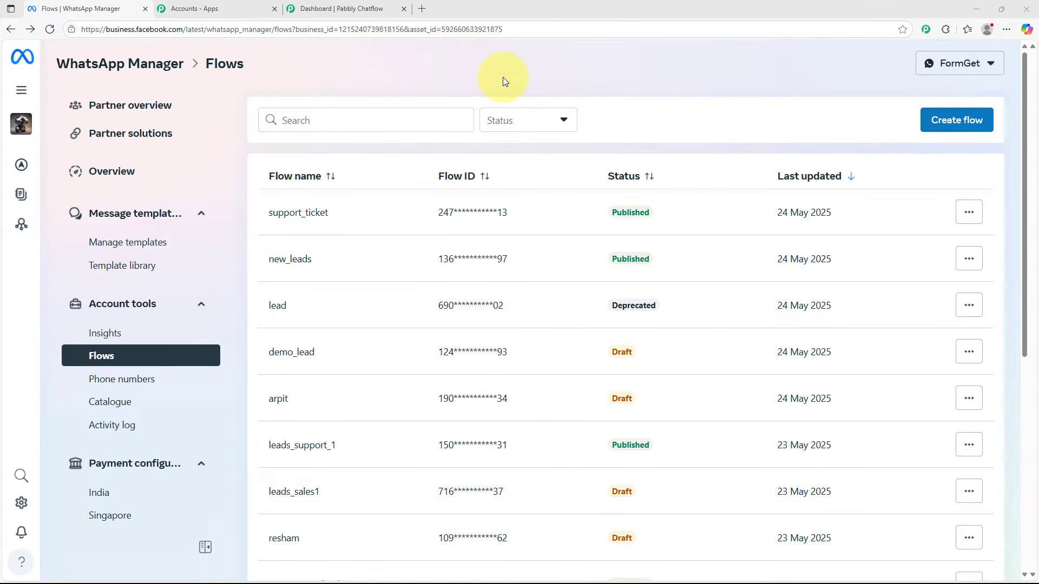
{"action": "left_click", "coordinate": [499, 30]}
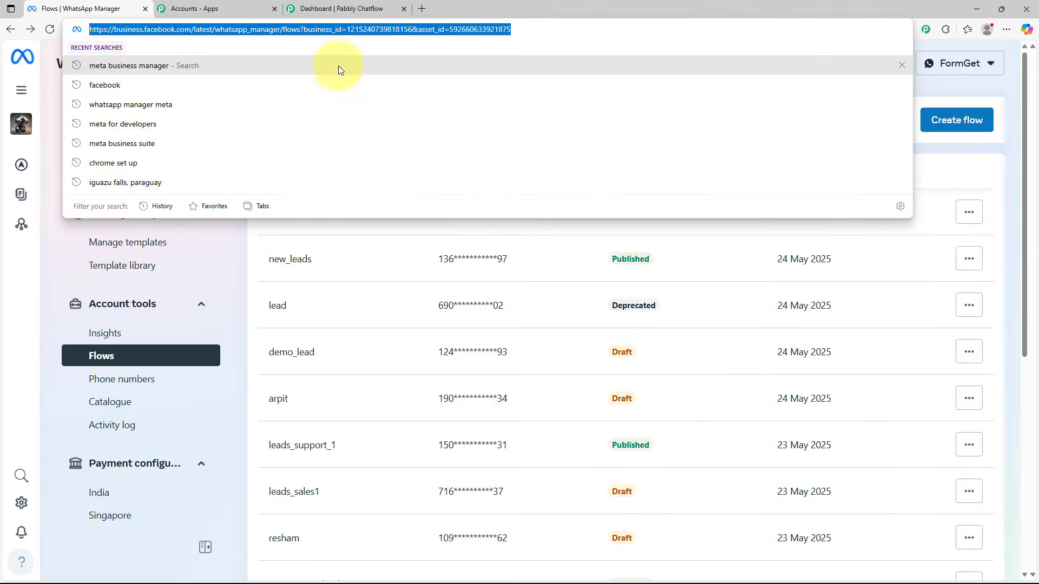
{"action": "left_click", "coordinate": [167, 29]}
{"action": "left_click", "coordinate": [222, 259]}
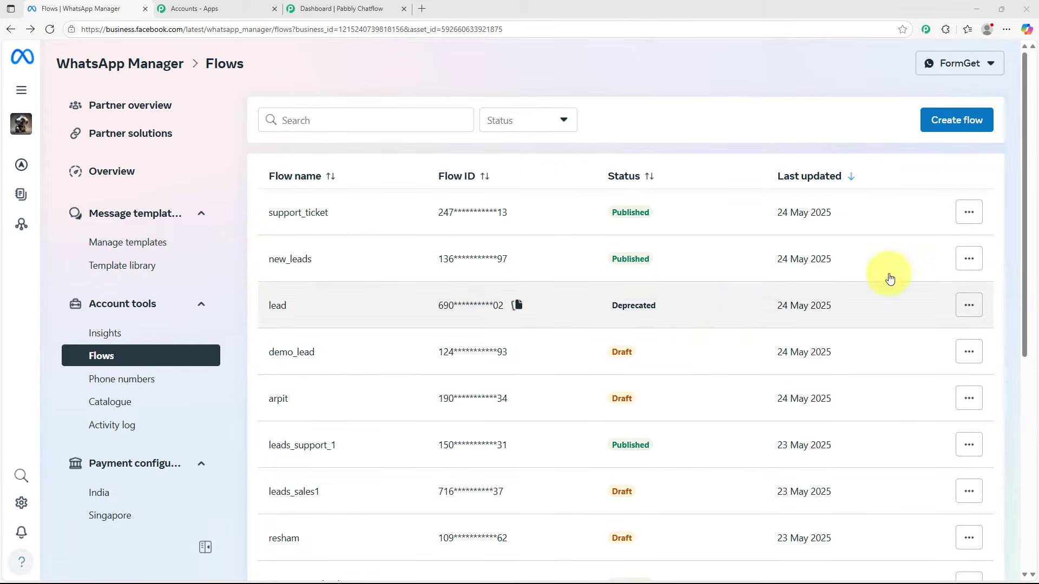
Start creating a new WhatsApp flow and name it support_lead
{"action": "left_click", "coordinate": [958, 122]}
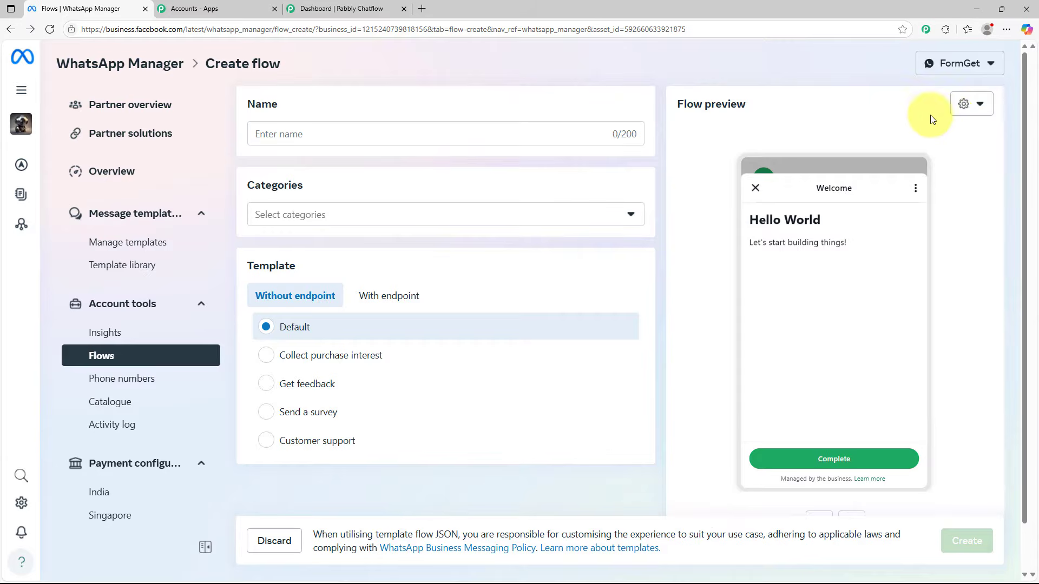
{"action": "left_click", "coordinate": [297, 128]}
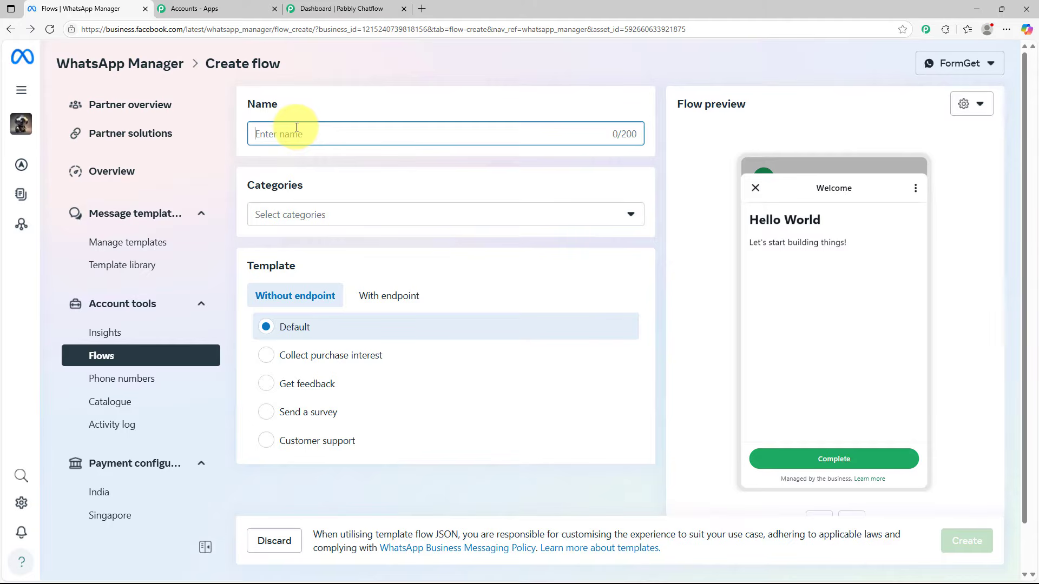
{"action": "type", "text": "support_lead"}
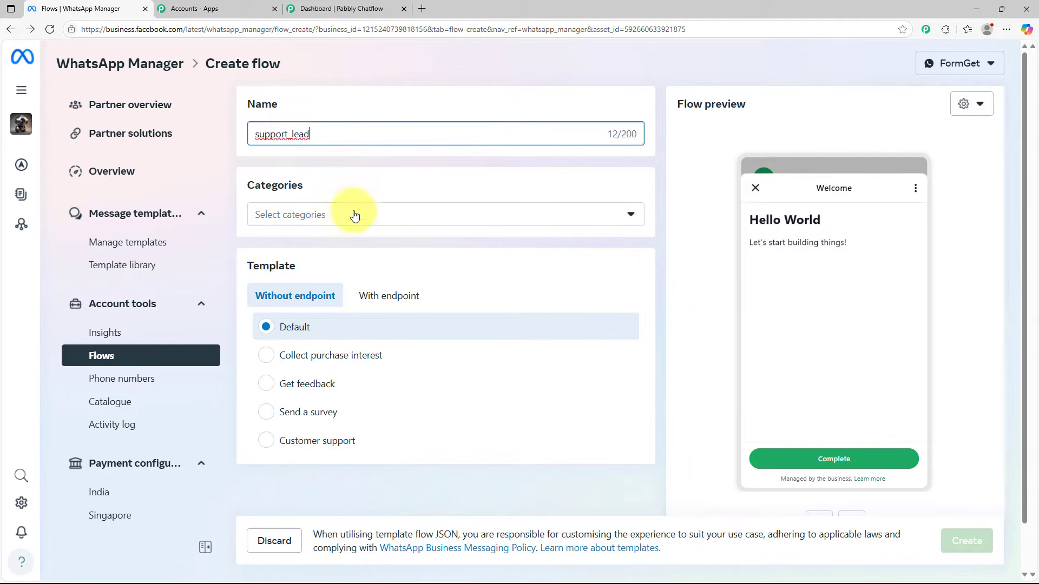
Assign the Customer support and Contact us categories to the new flow
{"action": "left_click", "coordinate": [358, 222]}
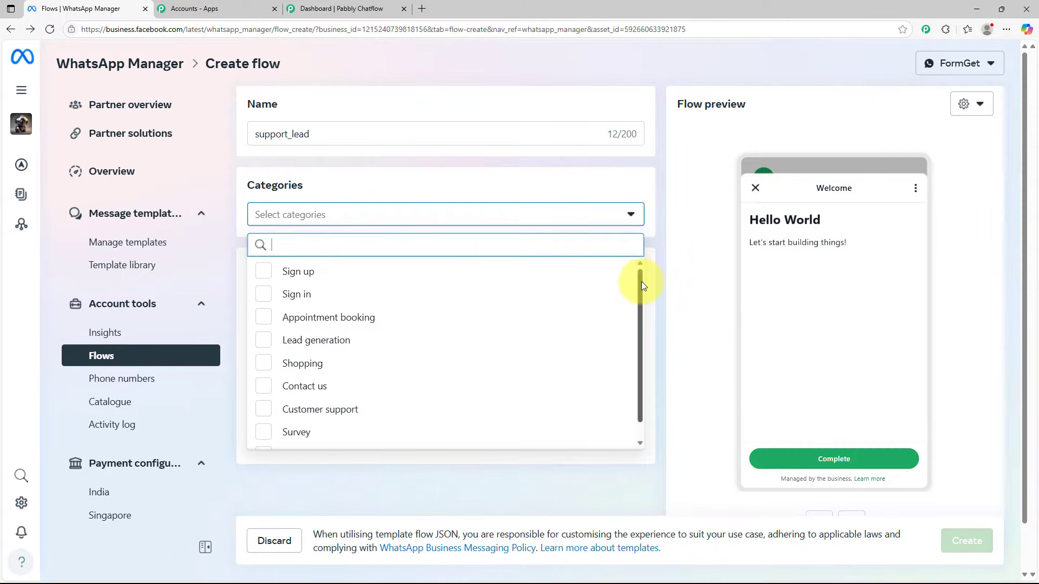
{"action": "left_click_drag", "start_coordinate": [641, 281], "coordinate": [642, 324]}
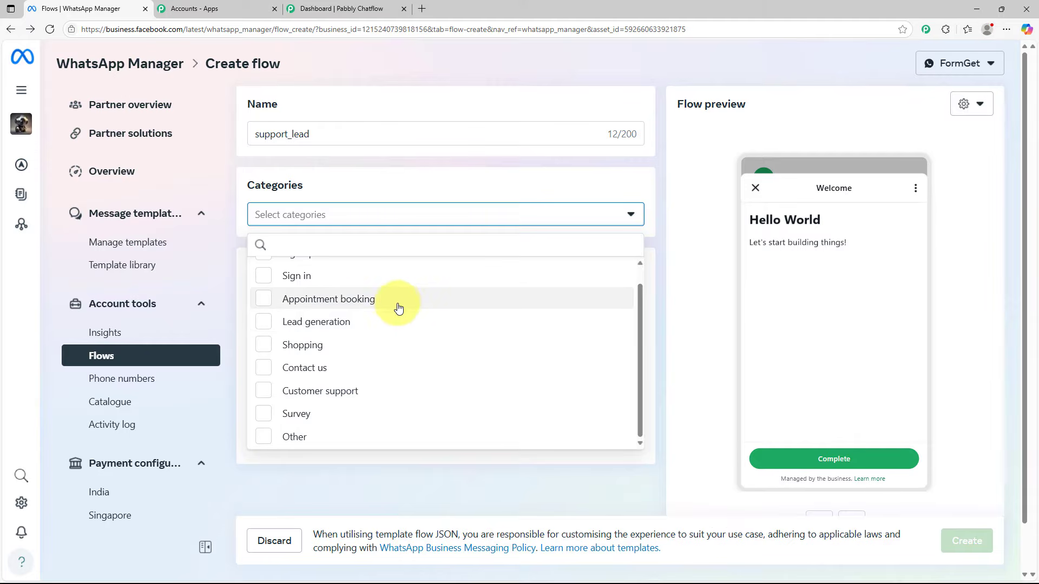
{"action": "left_click", "coordinate": [265, 393]}
{"action": "left_click", "coordinate": [270, 370]}
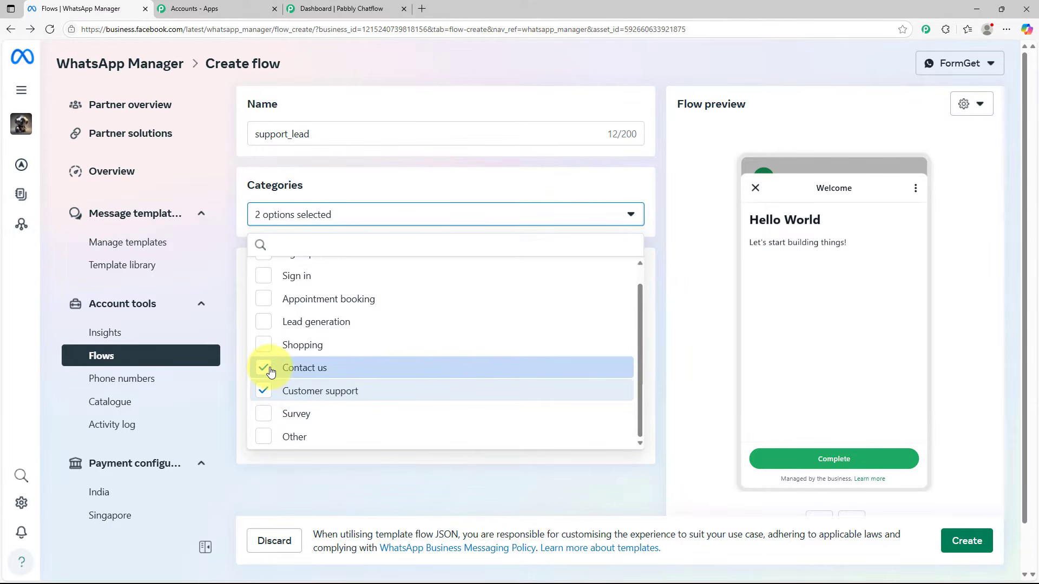
{"action": "left_click", "coordinate": [459, 481]}
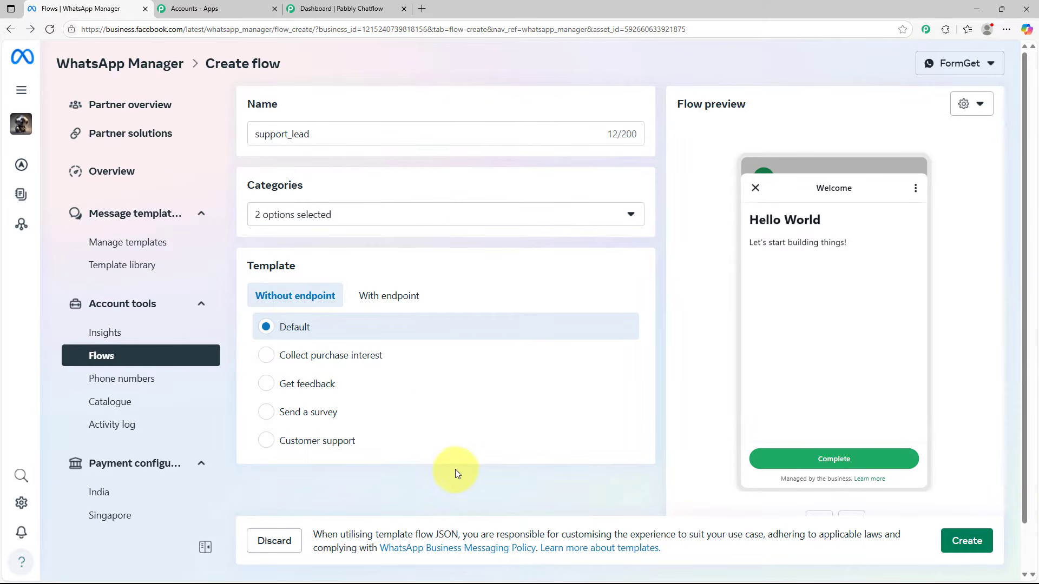
Choose the Customer support template without an endpoint and create the flow
{"action": "left_click", "coordinate": [385, 300]}
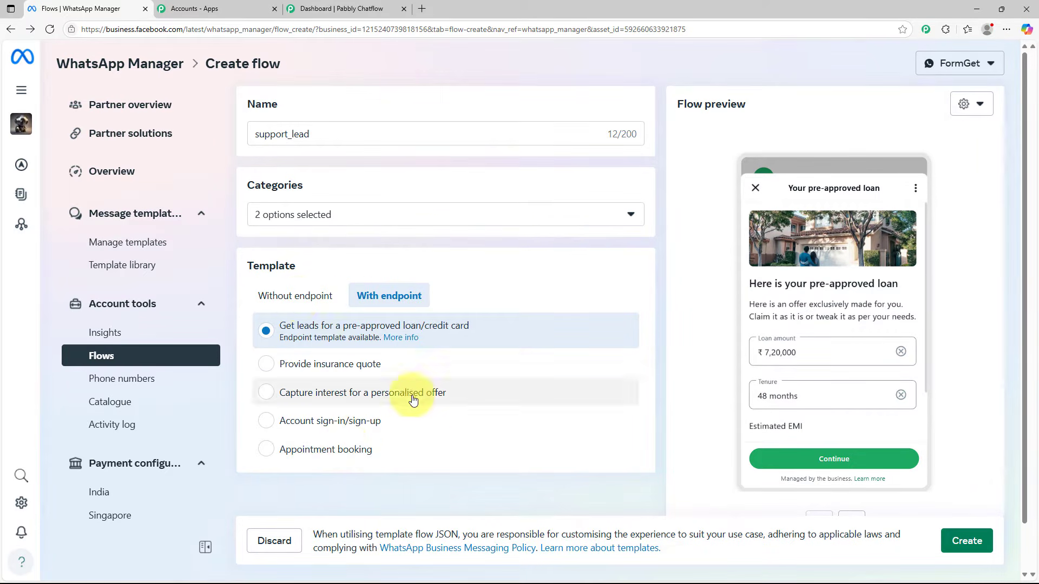
{"action": "left_click", "coordinate": [295, 298]}
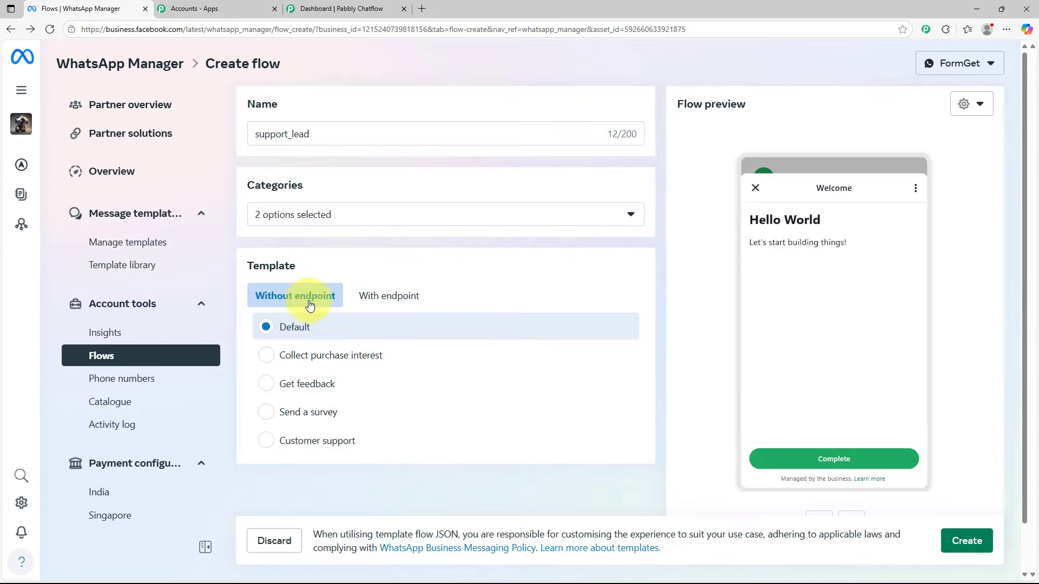
{"action": "left_click", "coordinate": [266, 441]}
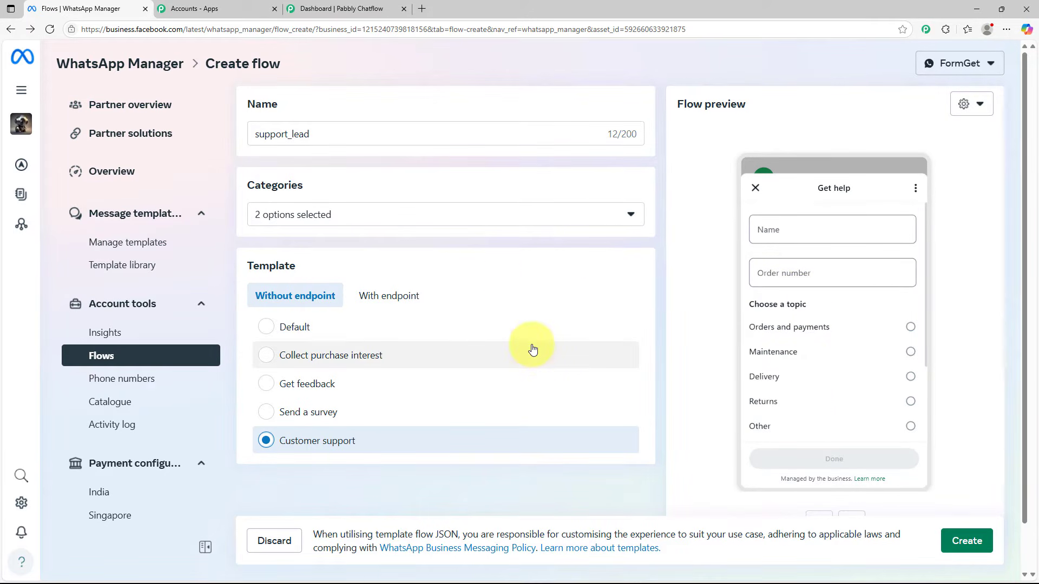
{"action": "left_click", "coordinate": [973, 542]}
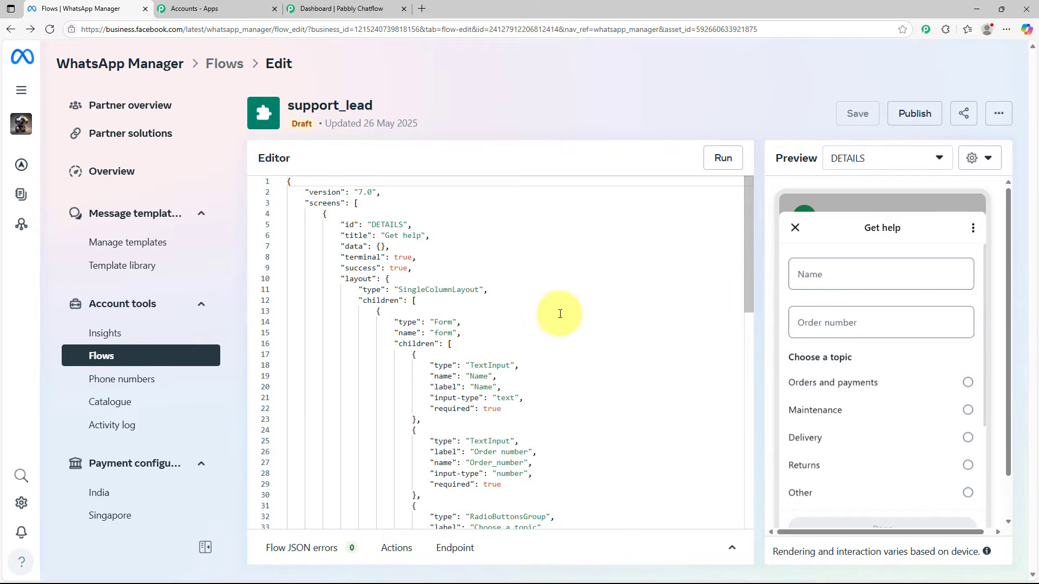
Shorten the first topic option's title in the flow JSON to "Orders" and save the flow
{"action": "mouse_move", "coordinate": [749, 219]}
{"action": "left_mouse_down"}
{"action": "mouse_move", "coordinate": [753, 316]}
{"action": "mouse_move", "coordinate": [746, 215]}
{"action": "left_mouse_up"}
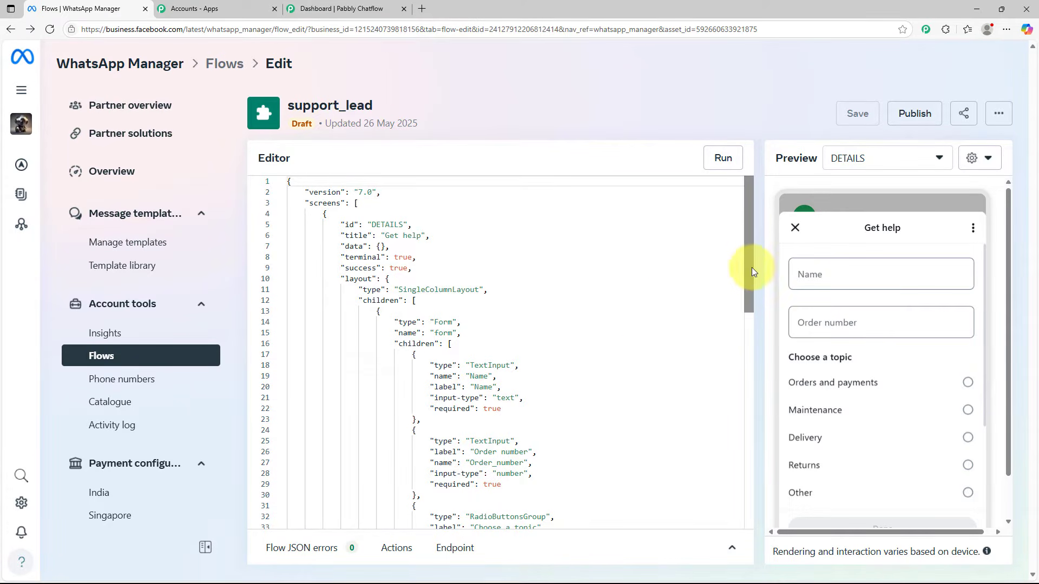
{"action": "left_click_drag", "start_coordinate": [754, 271], "coordinate": [750, 353]}
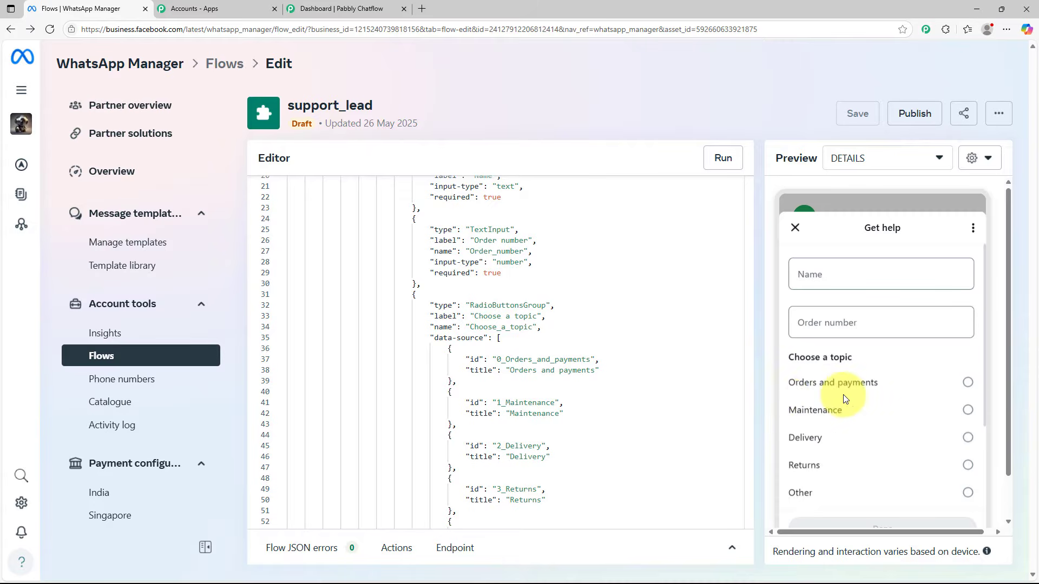
{"action": "left_click", "coordinate": [591, 377]}
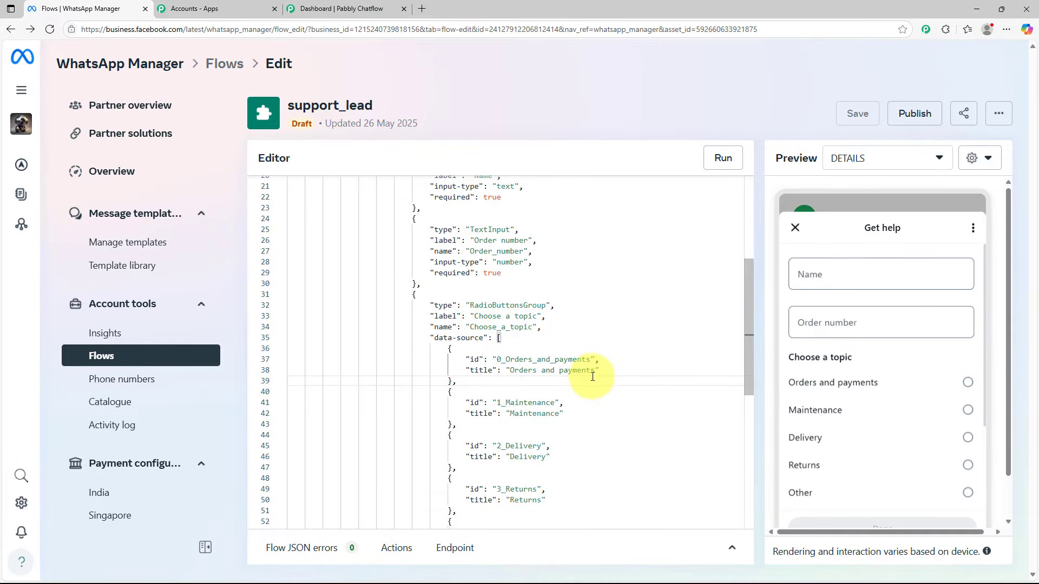
{"action": "left_click", "coordinate": [581, 370]}
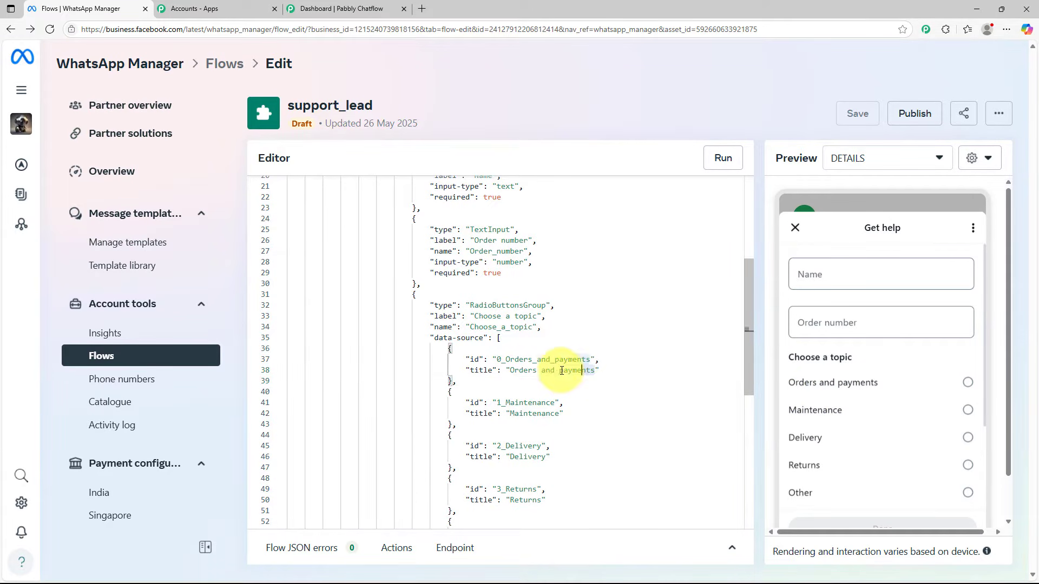
{"action": "left_click_drag", "start_coordinate": [562, 371], "coordinate": [542, 371]}
{"action": "key", "text": "BackSpace"}
{"action": "key", "text": "BackSpace"}
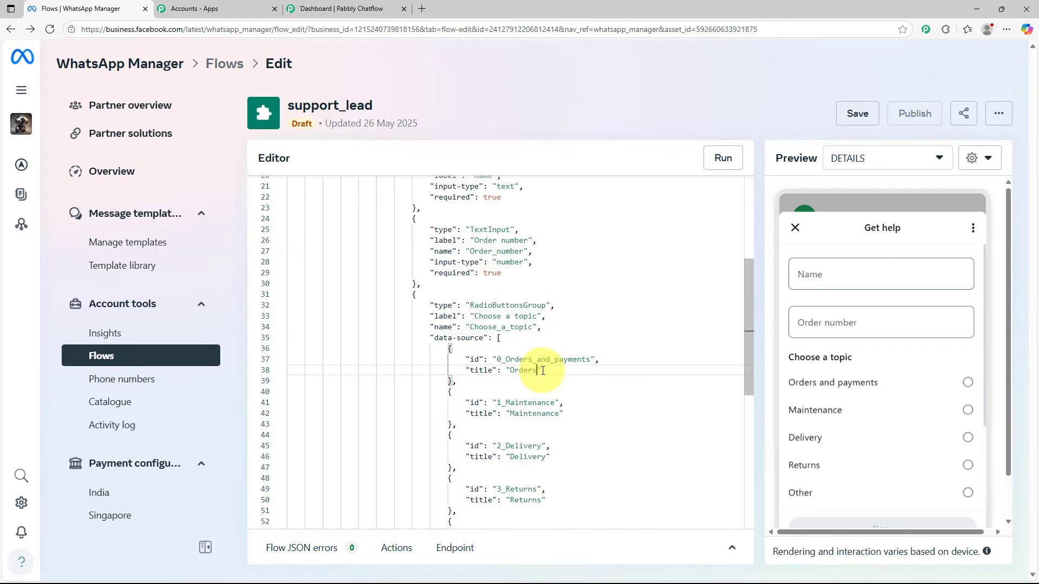
{"action": "left_click", "coordinate": [575, 382]}
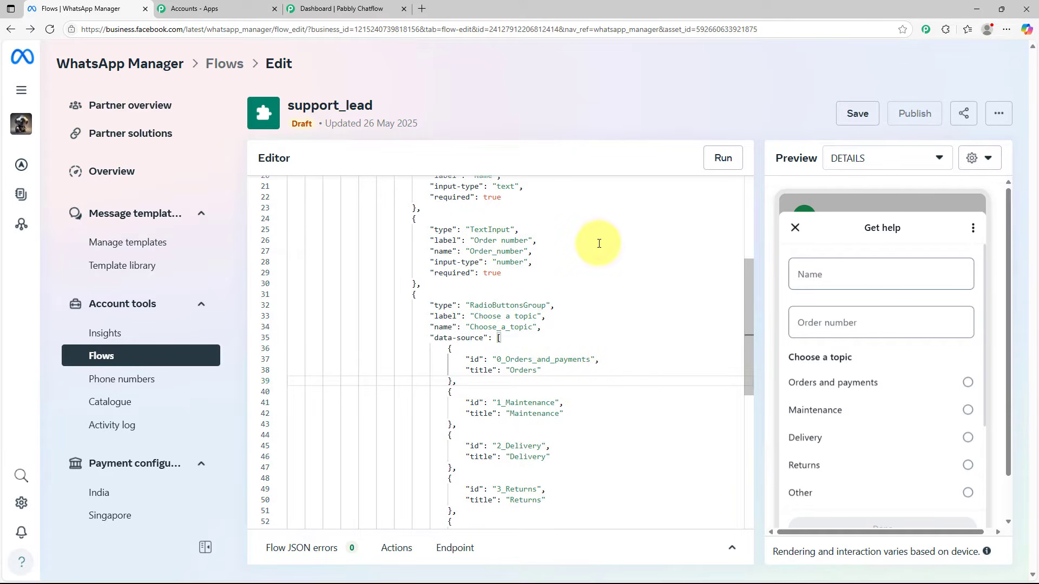
{"action": "left_click", "coordinate": [863, 124]}
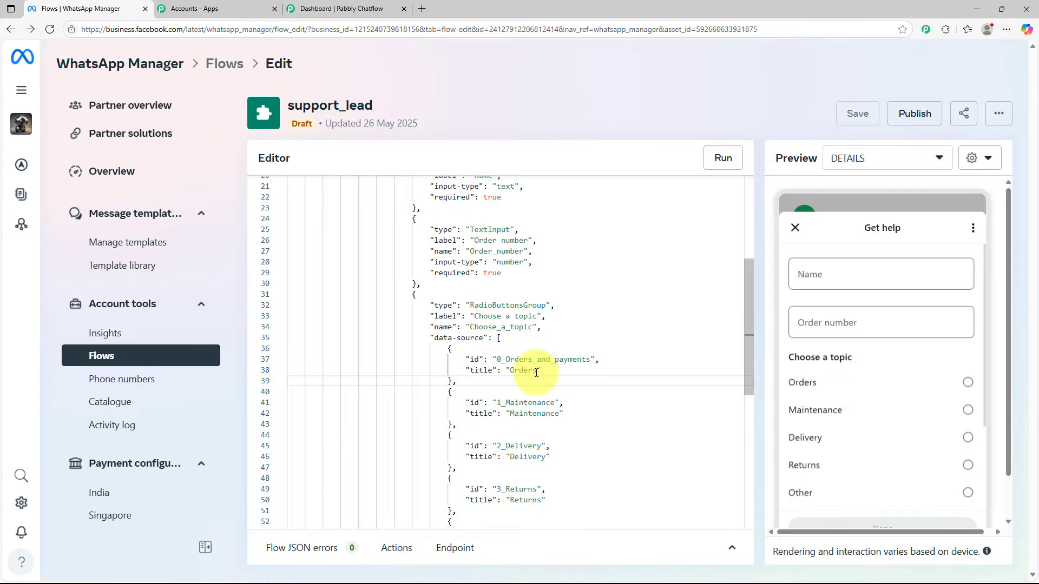
Extend the first topic option's title to "Orders and Payments" and save the flow
{"action": "left_click", "coordinate": [536, 372]}
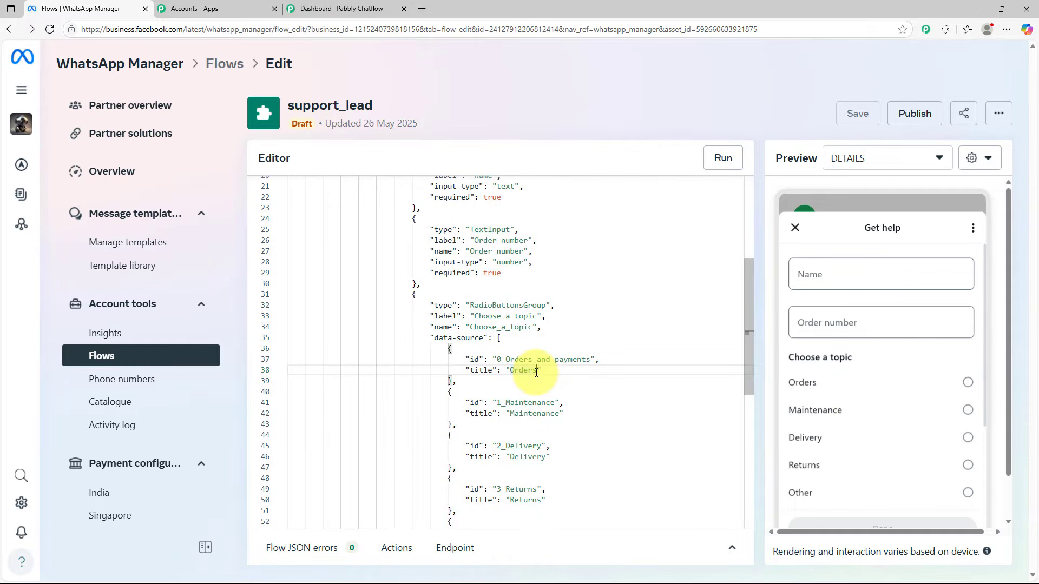
{"action": "type", "text": "and Payments"}
{"action": "left_click", "coordinate": [849, 118]}
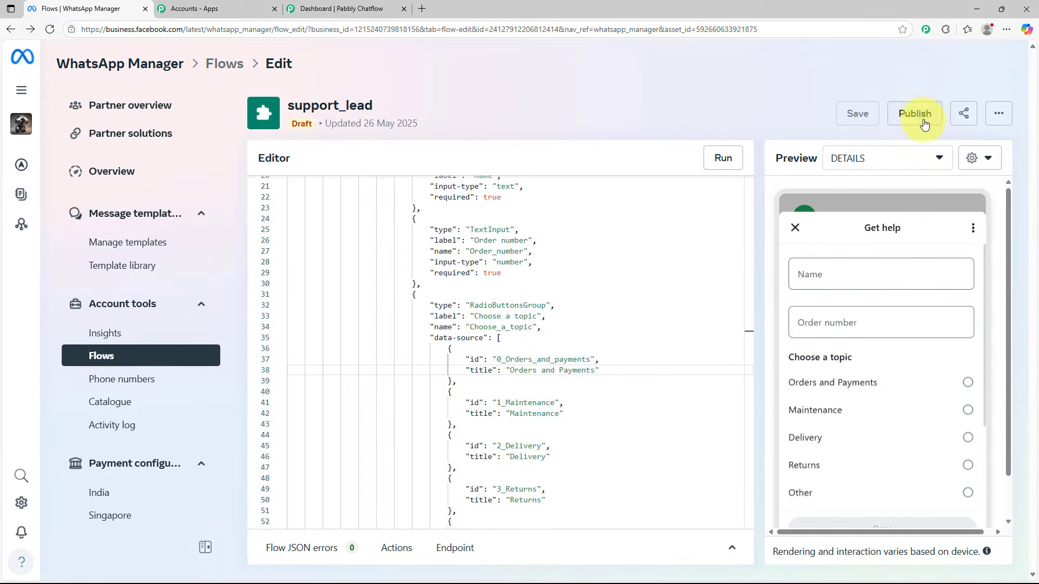
Publish the support_lead flow and add it to a message template
{"action": "left_click", "coordinate": [923, 125]}
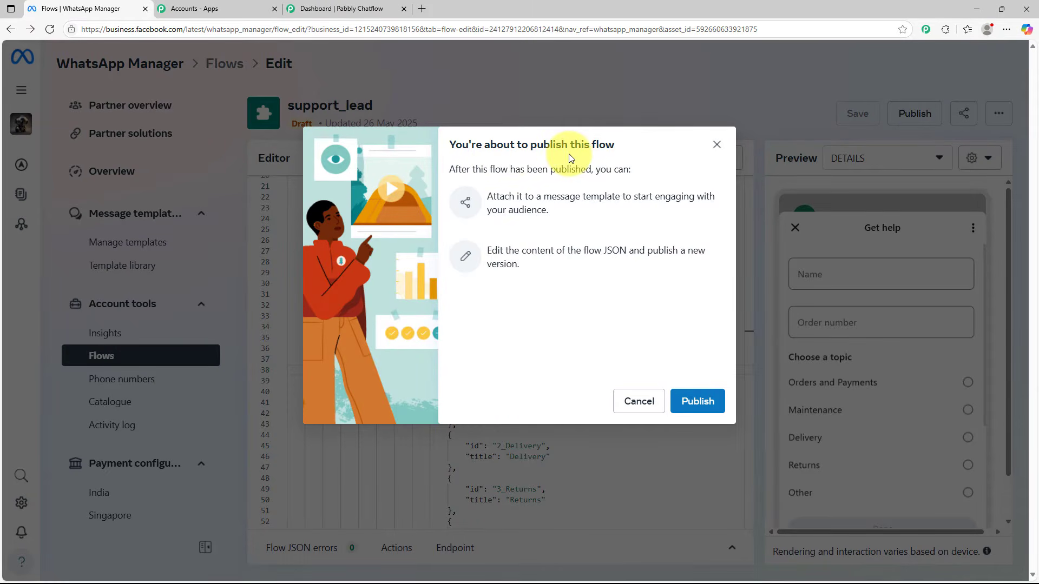
{"action": "left_click", "coordinate": [704, 403]}
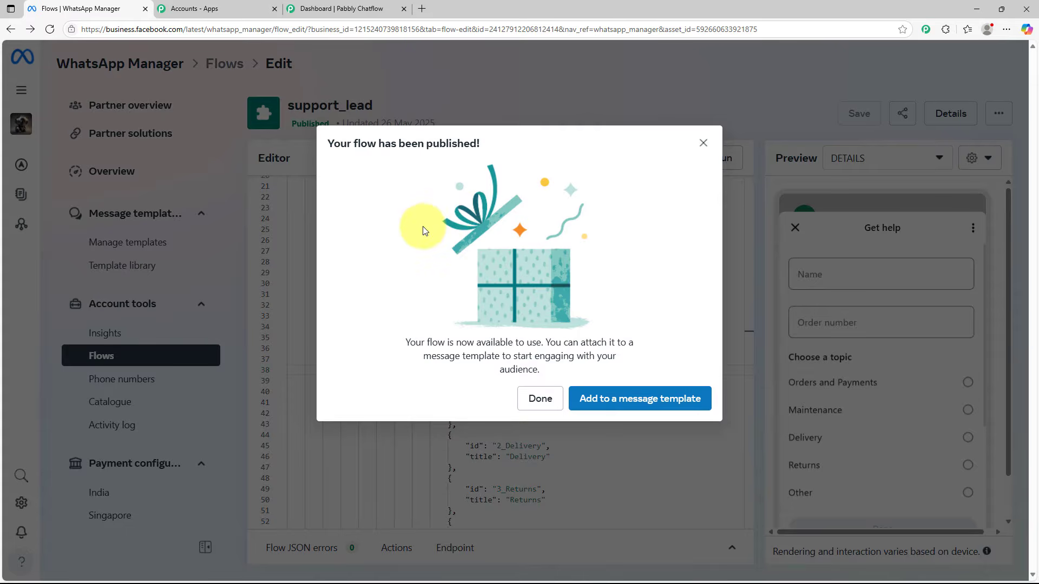
{"action": "left_click", "coordinate": [642, 404]}
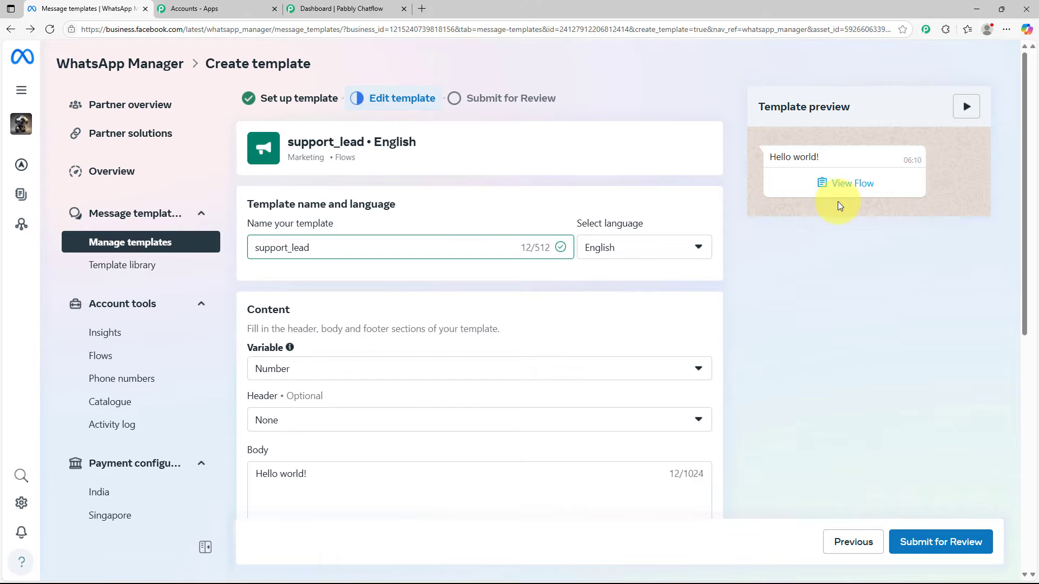
Review the message template's language choices and the variable type options in its Content section
{"action": "scroll", "coordinate": [470, 195], "scroll_direction": "down", "scroll_amount": 1}
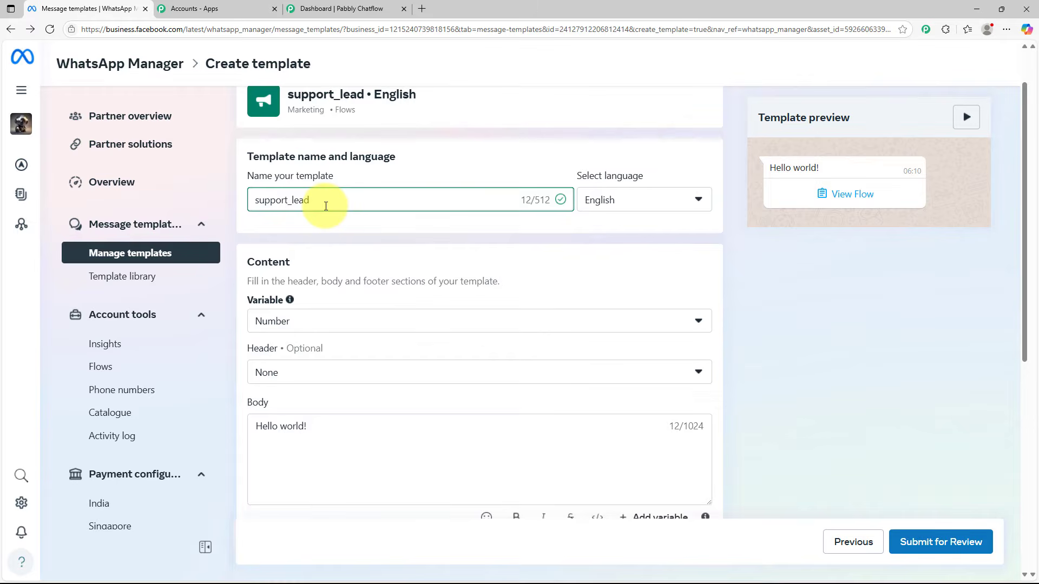
{"action": "left_click", "coordinate": [666, 210]}
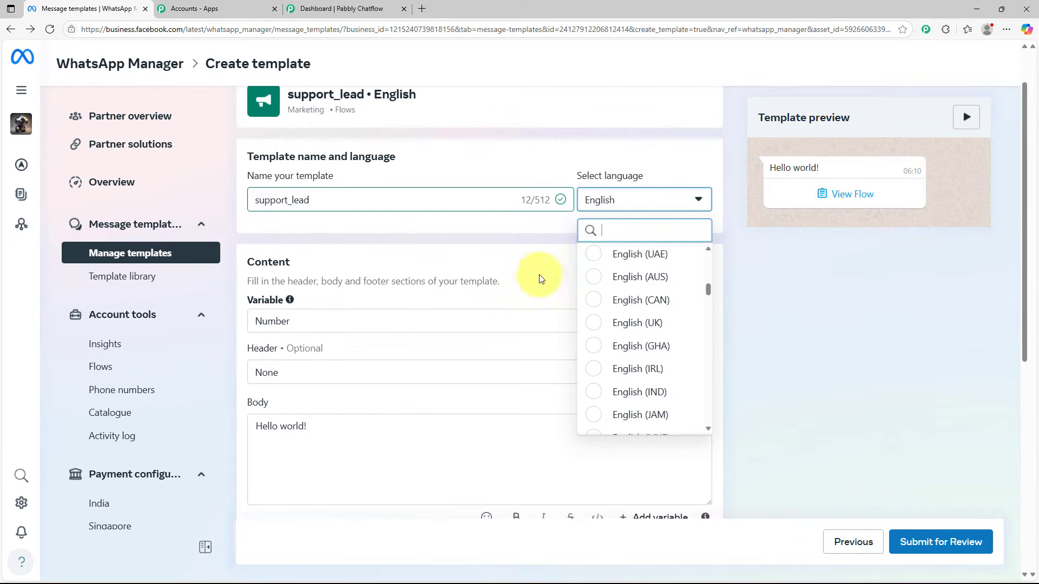
{"action": "left_click", "coordinate": [539, 244]}
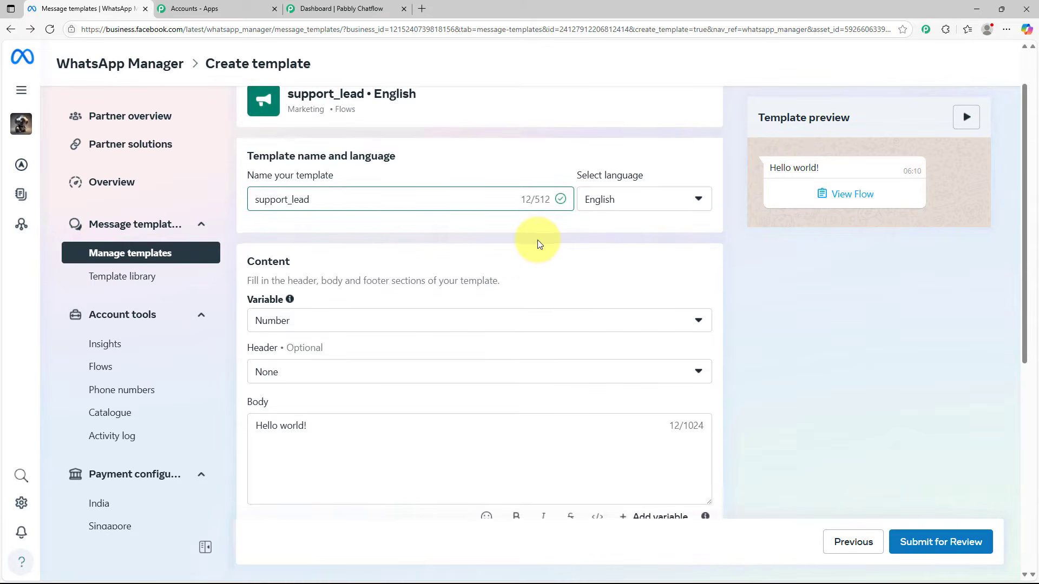
{"action": "scroll", "coordinate": [539, 244], "scroll_direction": "down", "scroll_amount": 1}
{"action": "left_click_drag", "start_coordinate": [248, 211], "coordinate": [348, 208]}
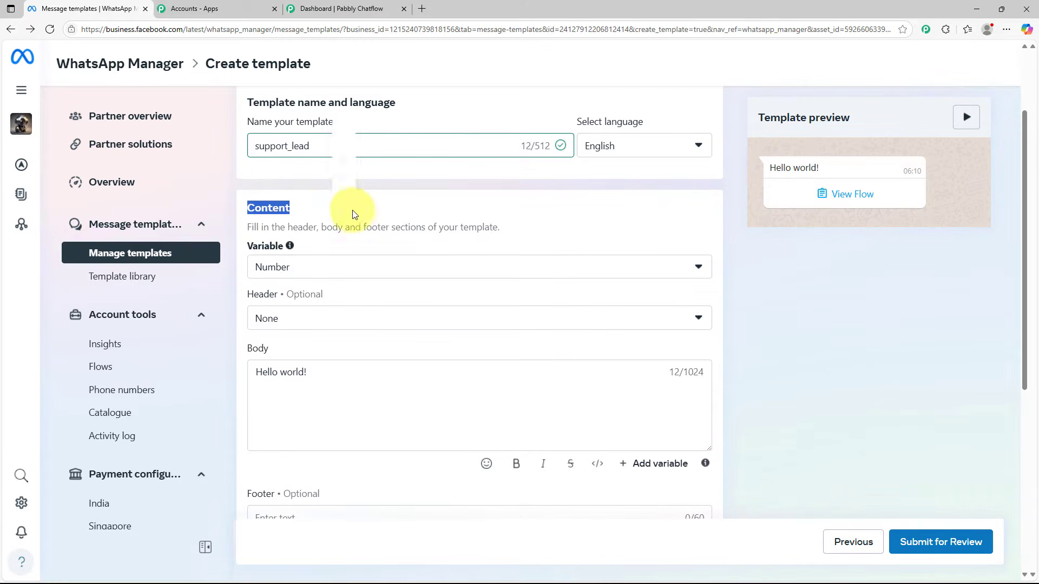
{"action": "scroll", "coordinate": [452, 202], "scroll_direction": "down", "scroll_amount": 2}
{"action": "left_click_drag", "start_coordinate": [249, 142], "coordinate": [283, 140]}
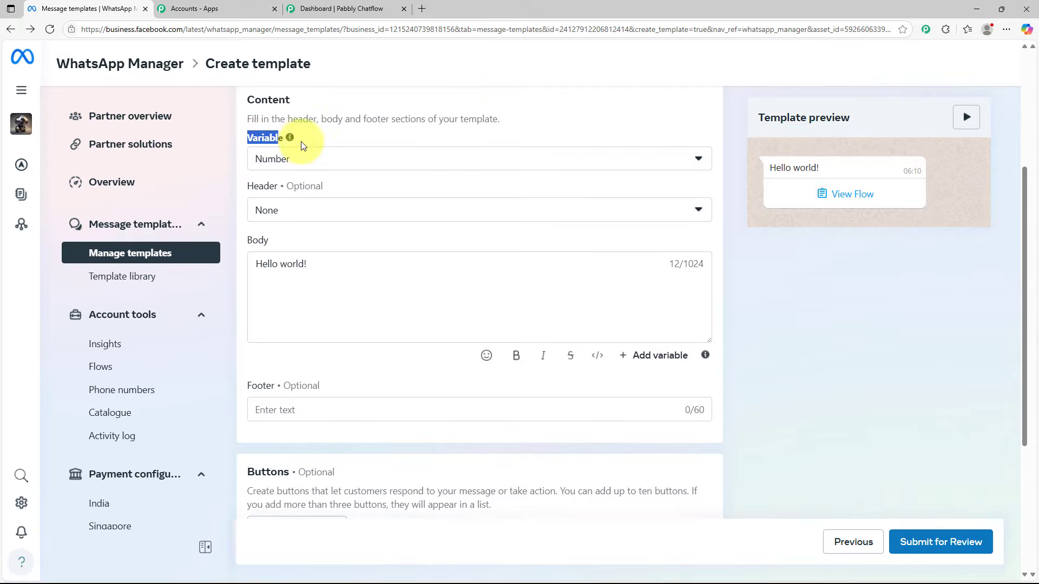
{"action": "left_click", "coordinate": [476, 162]}
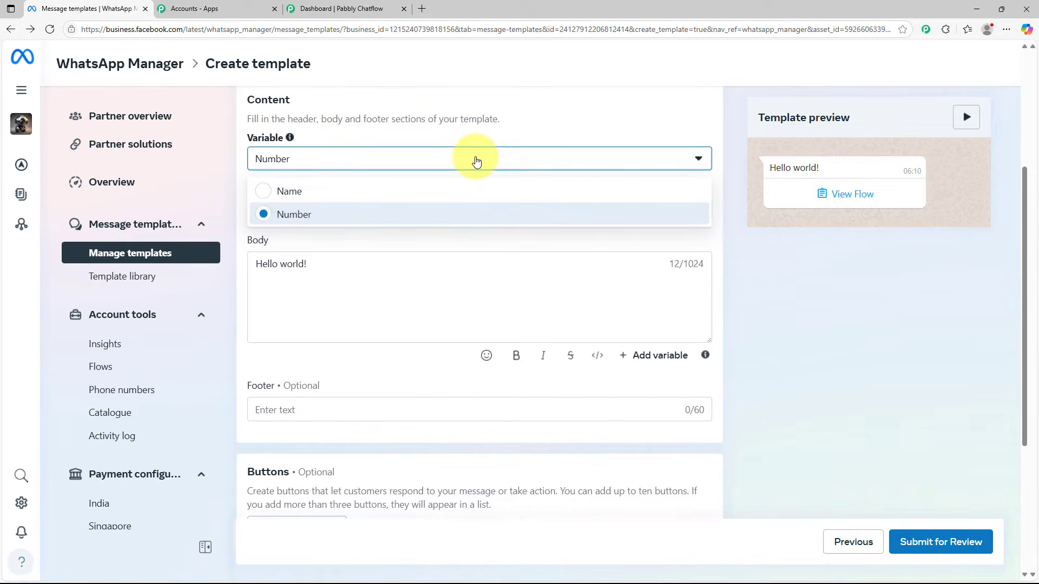
{"action": "left_click", "coordinate": [344, 215]}
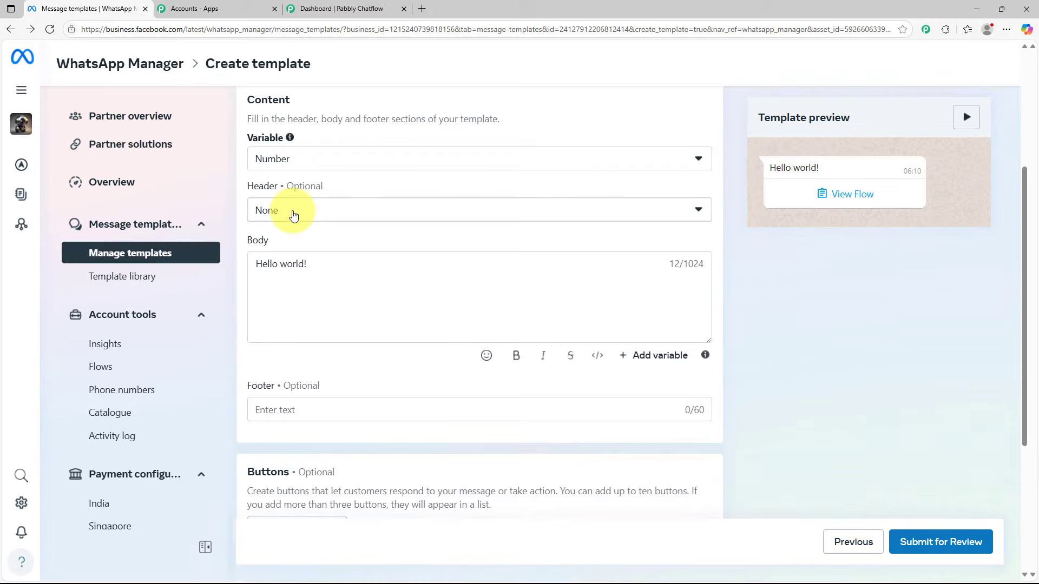
Replace the template's body text with the prepared support greeting that asks customers to fill out the attached form
{"action": "scroll", "coordinate": [294, 215], "scroll_direction": "down", "scroll_amount": 1}
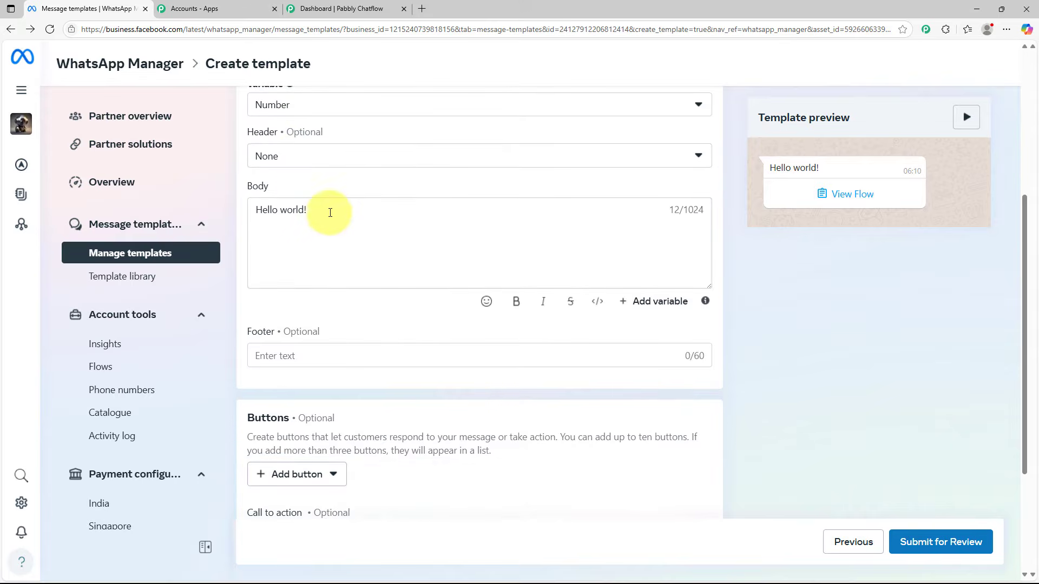
{"action": "left_click_drag", "start_coordinate": [329, 211], "coordinate": [251, 218]}
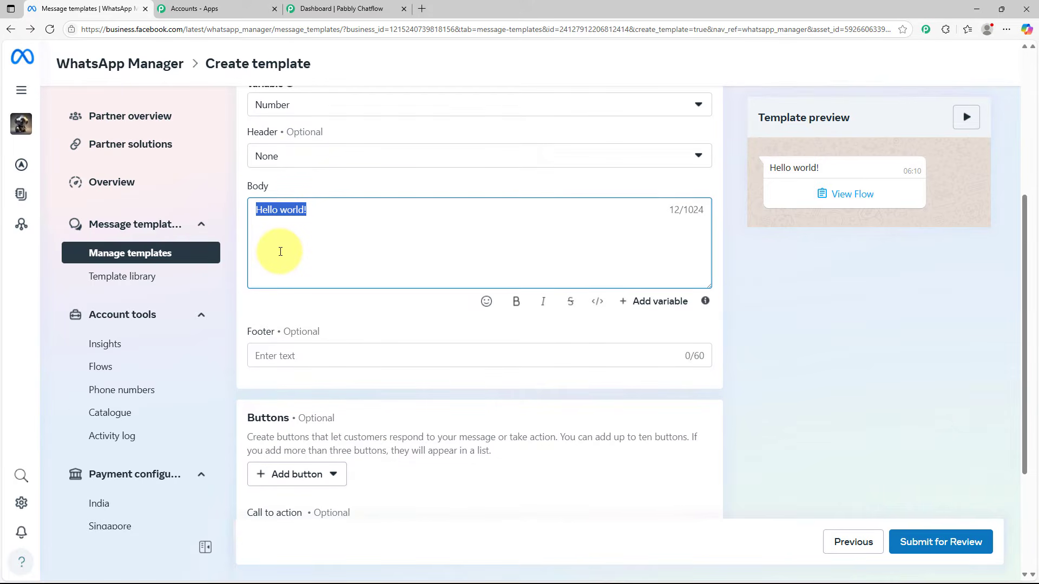
{"action": "key", "text": "BackSpace"}
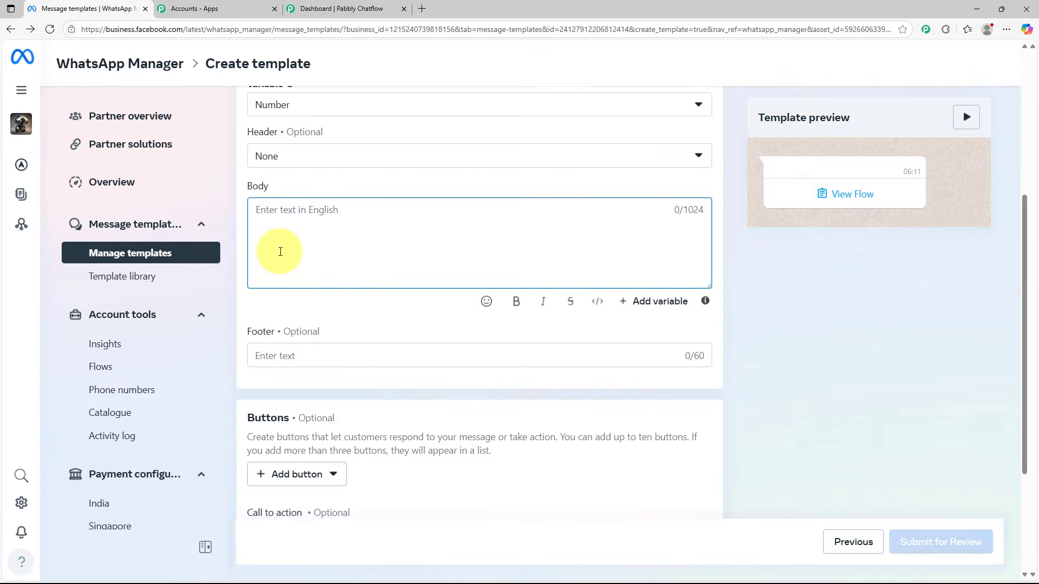
{"action": "type", "text": "Hi,👋  Thank you for reaching out to us! I’m here to help you. 😊 Could you please let me know more about your query so we can assist you better?  To make things easier, we’ve attached a quick form for you to fill out with your details and requirements.  Once you’ve submitted the form, we’ll get back to you shortly with the right information or next steps."}
{"action": "scroll", "coordinate": [284, 248], "scroll_direction": "up", "scroll_amount": 1}
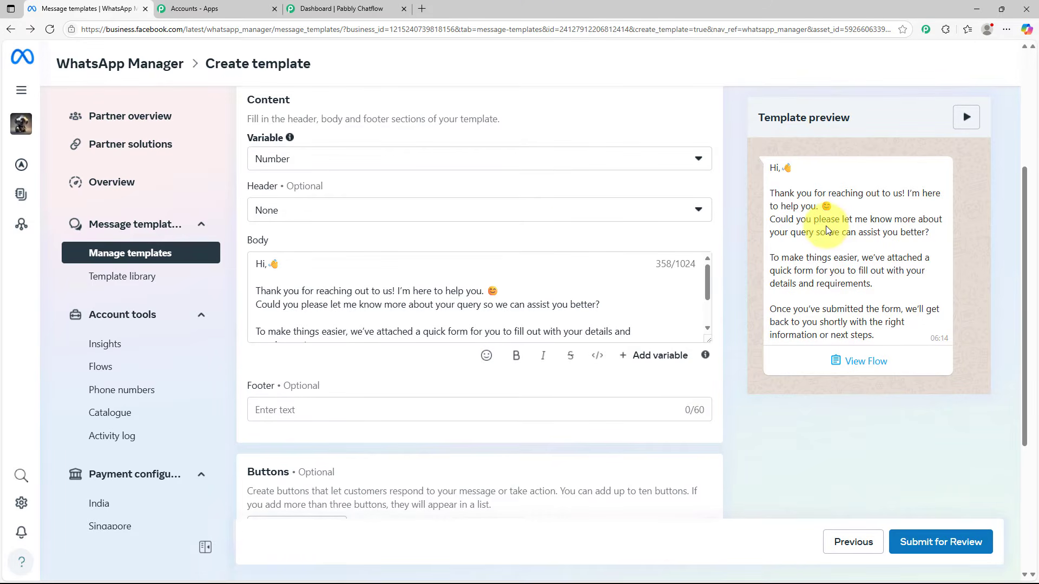
Make the opening "Hi," of the body text bold
{"action": "left_click_drag", "start_coordinate": [269, 263], "coordinate": [255, 264]}
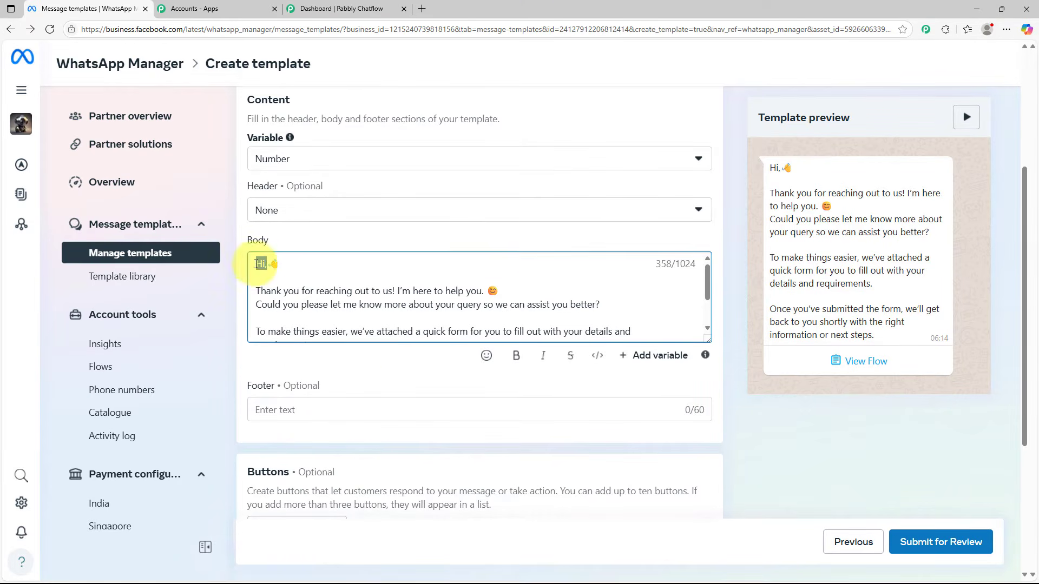
{"action": "left_click", "coordinate": [528, 360]}
{"action": "left_click", "coordinate": [654, 331]}
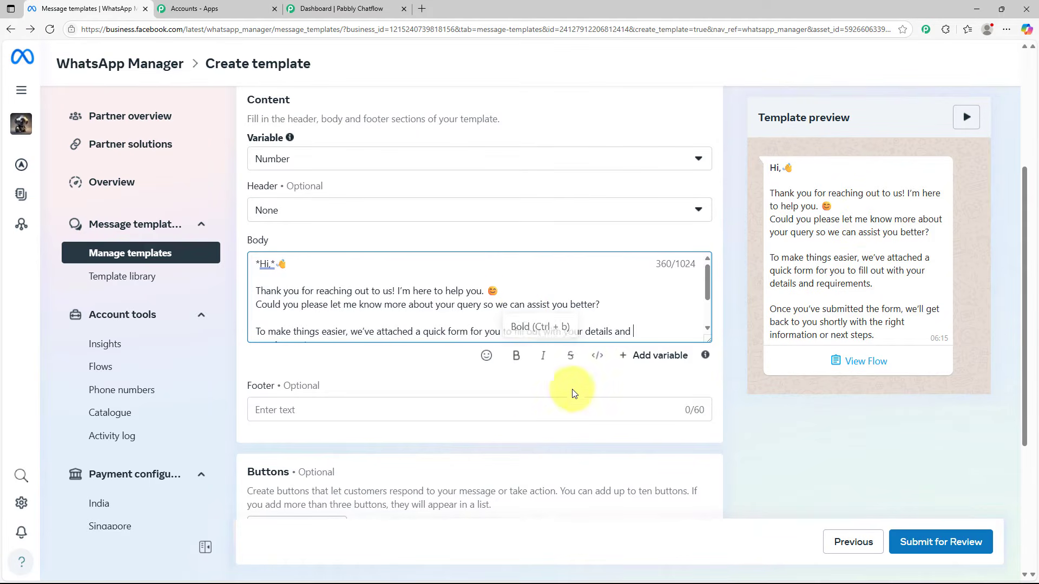
Add Visit website, Call Phone Number and Copy offer code buttons to the template alongside the flow button
{"action": "scroll", "coordinate": [559, 292], "scroll_direction": "down", "scroll_amount": 2}
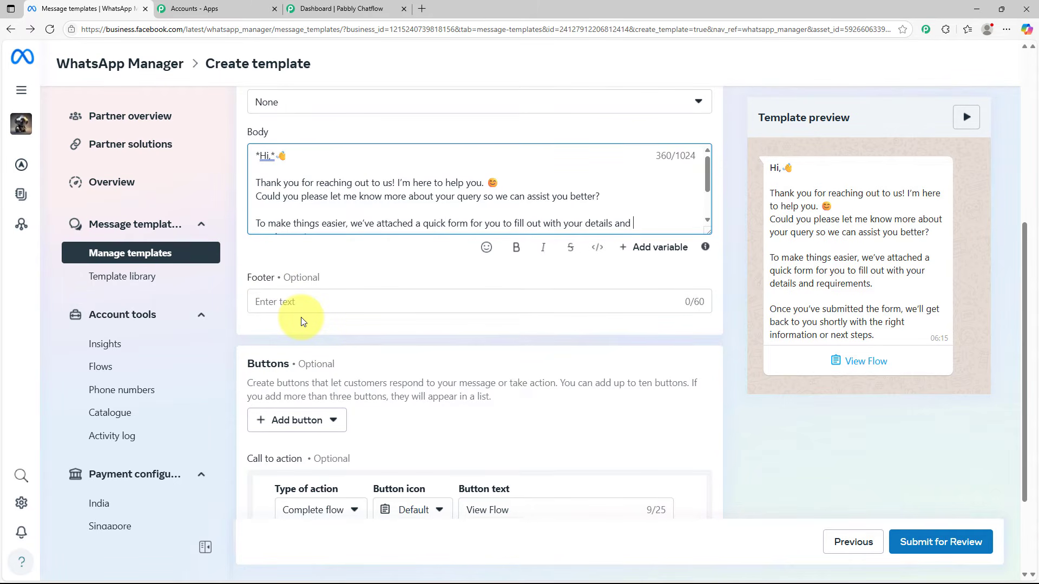
{"action": "scroll", "coordinate": [461, 328], "scroll_direction": "down", "scroll_amount": 2}
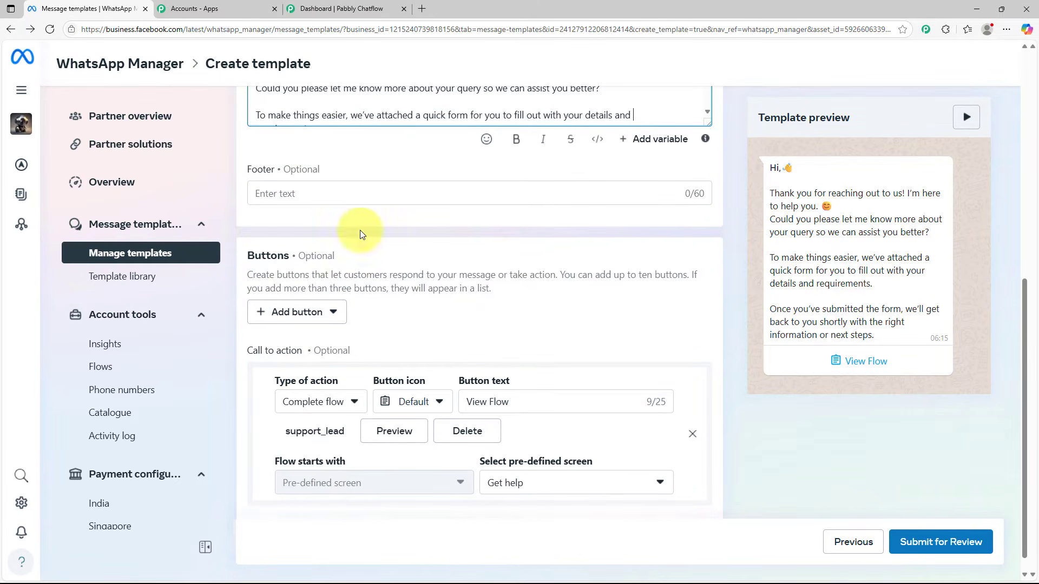
{"action": "left_click_drag", "start_coordinate": [249, 255], "coordinate": [302, 261]}
{"action": "left_click", "coordinate": [447, 309]}
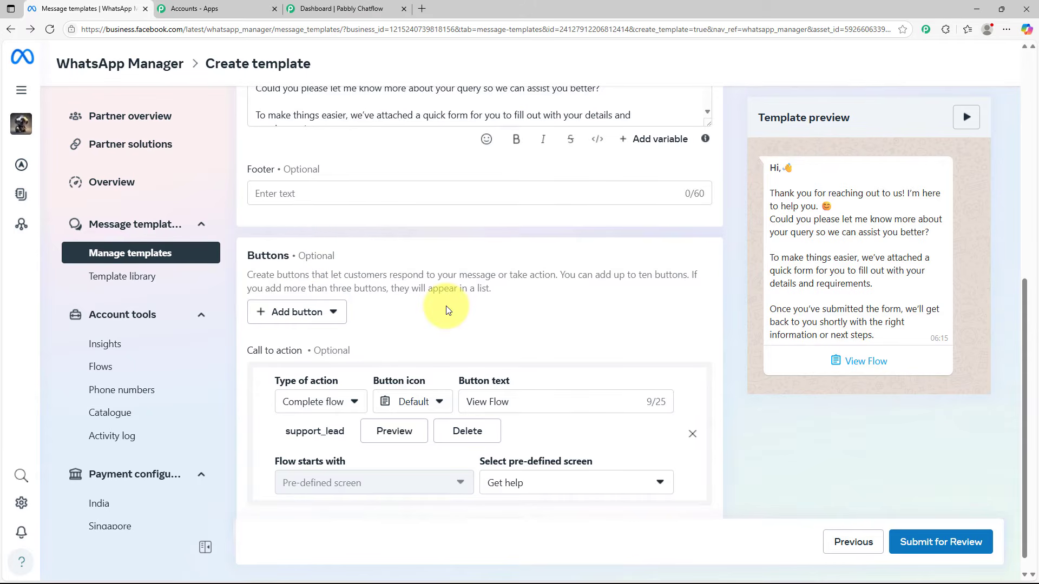
{"action": "scroll", "coordinate": [449, 308], "scroll_direction": "down", "scroll_amount": 1}
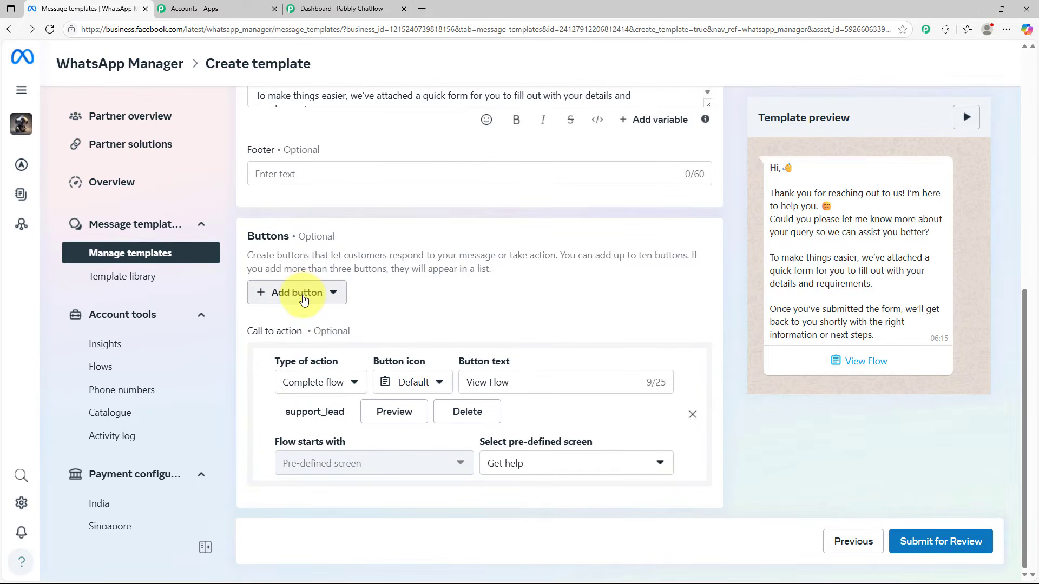
{"action": "left_click", "coordinate": [303, 299]}
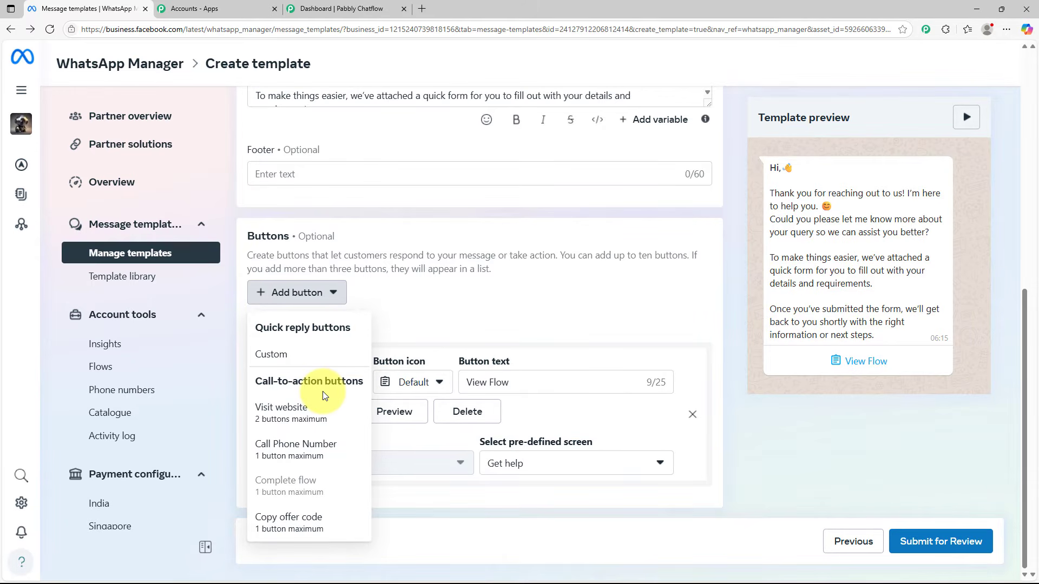
{"action": "left_click", "coordinate": [305, 416]}
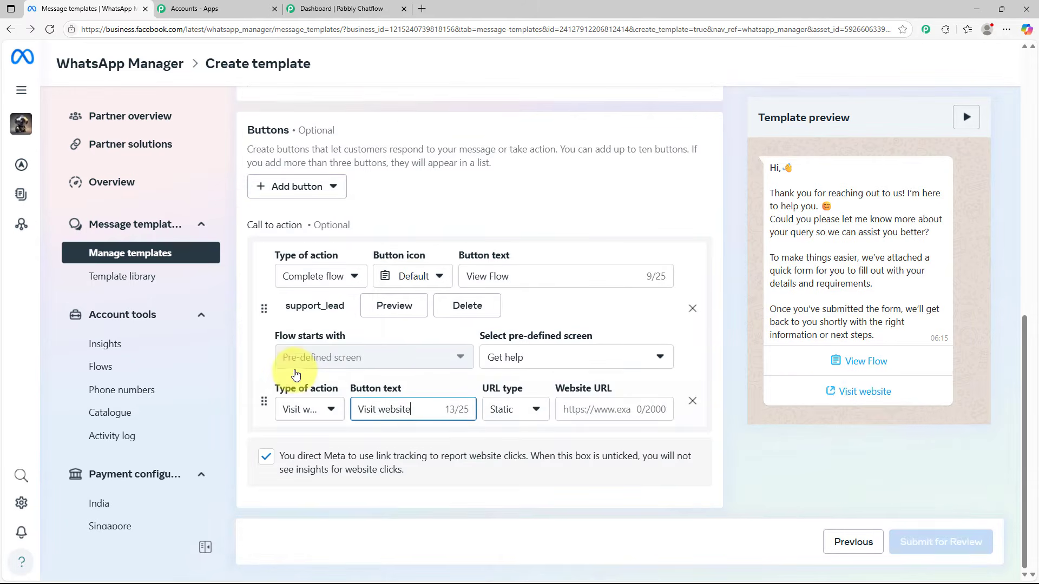
{"action": "left_click", "coordinate": [278, 198]}
{"action": "left_click", "coordinate": [301, 336]}
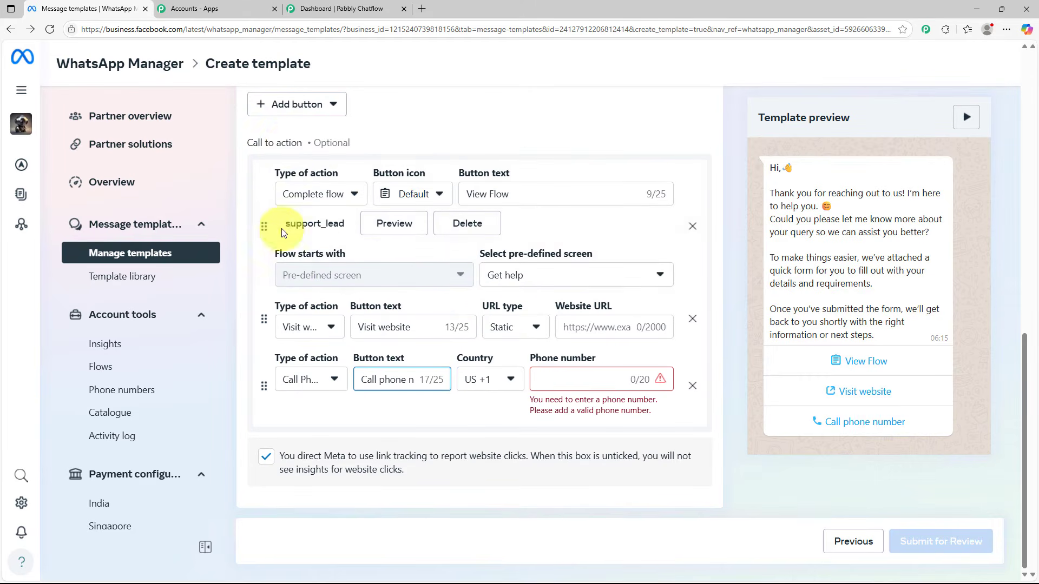
{"action": "left_click", "coordinate": [283, 105]}
{"action": "left_click", "coordinate": [292, 328]}
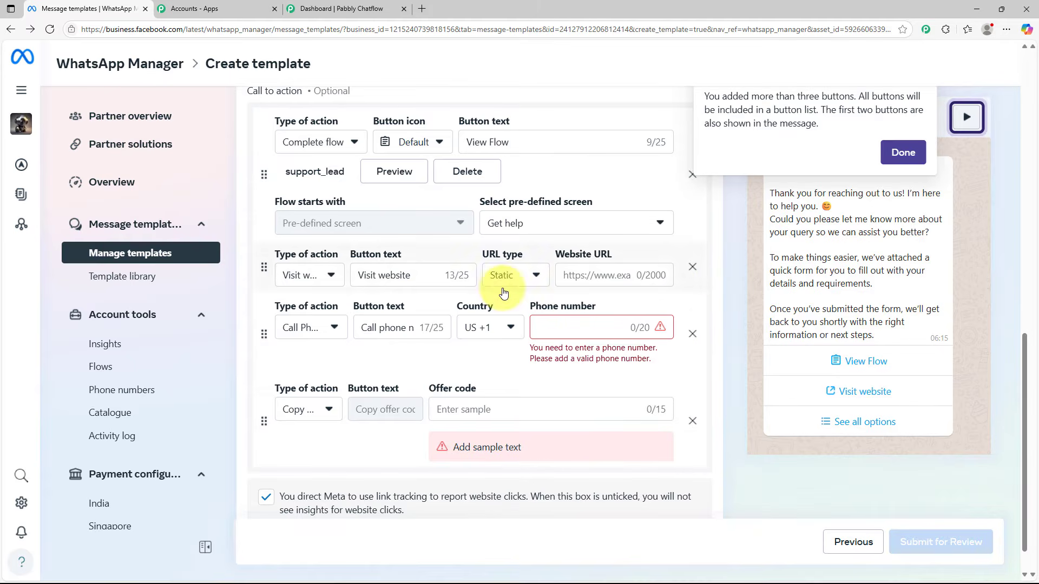
Remove the Copy offer code and Visit website buttons and show the action types available for the remaining call button
{"action": "left_click", "coordinate": [691, 422]}
{"action": "left_click", "coordinate": [694, 319]}
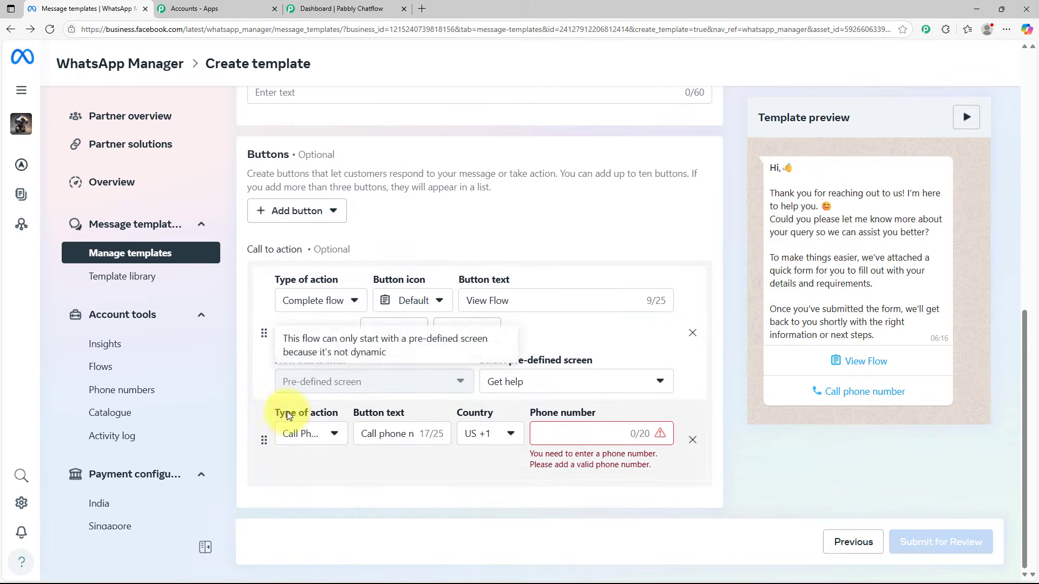
{"action": "left_click", "coordinate": [319, 433]}
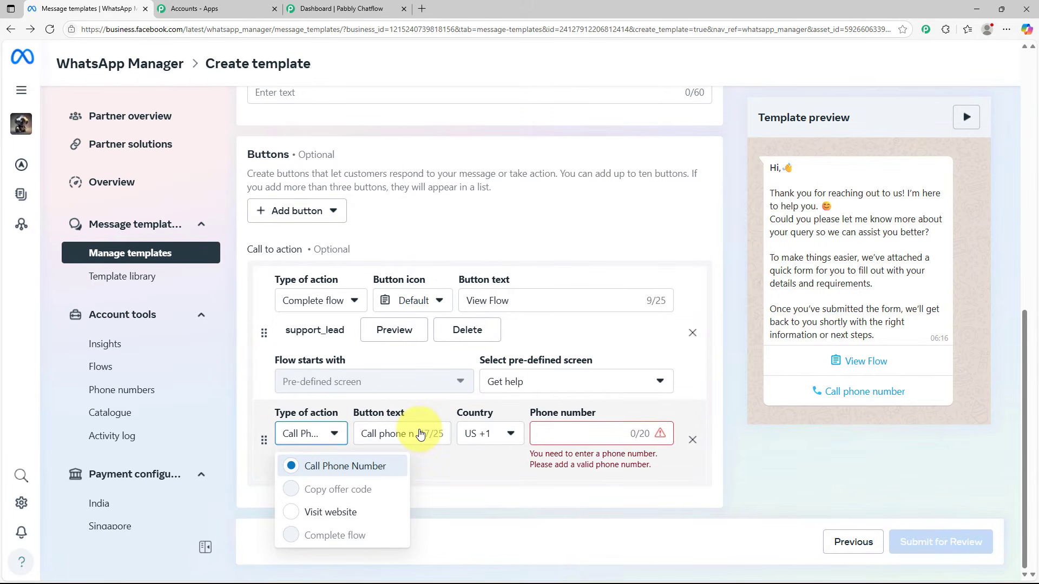
Shorten the phone button's text to "Call"
{"action": "double_click", "coordinate": [384, 428]}
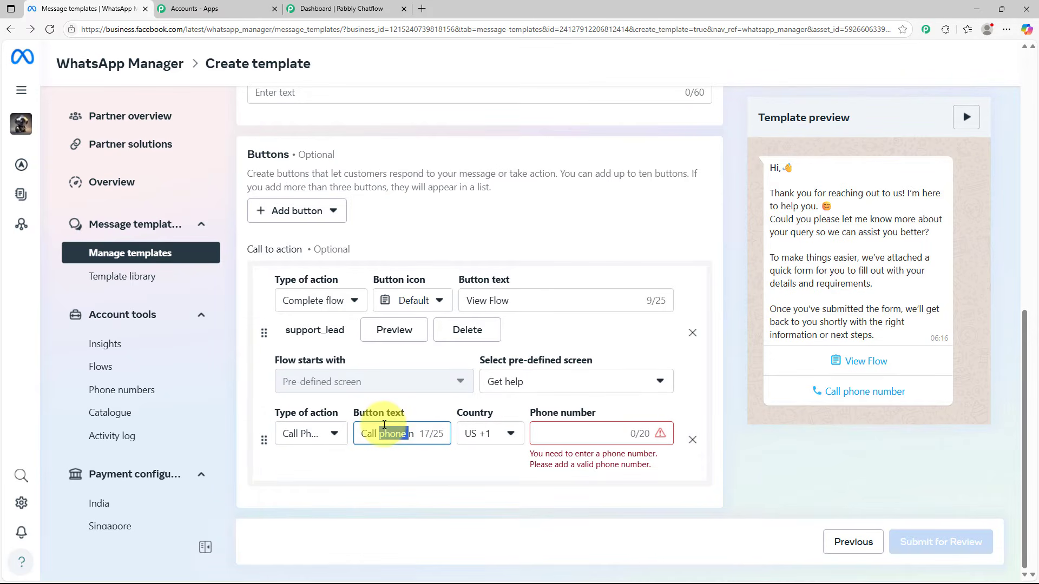
{"action": "key", "text": "BackSpace"}
{"action": "key", "text": "shift+Right"}
{"action": "key", "text": "shift+Right"}
{"action": "key", "text": "shift+Right"}
{"action": "key", "text": "shift+Right"}
{"action": "key", "text": "shift+Right"}
{"action": "key", "text": "shift+Right"}
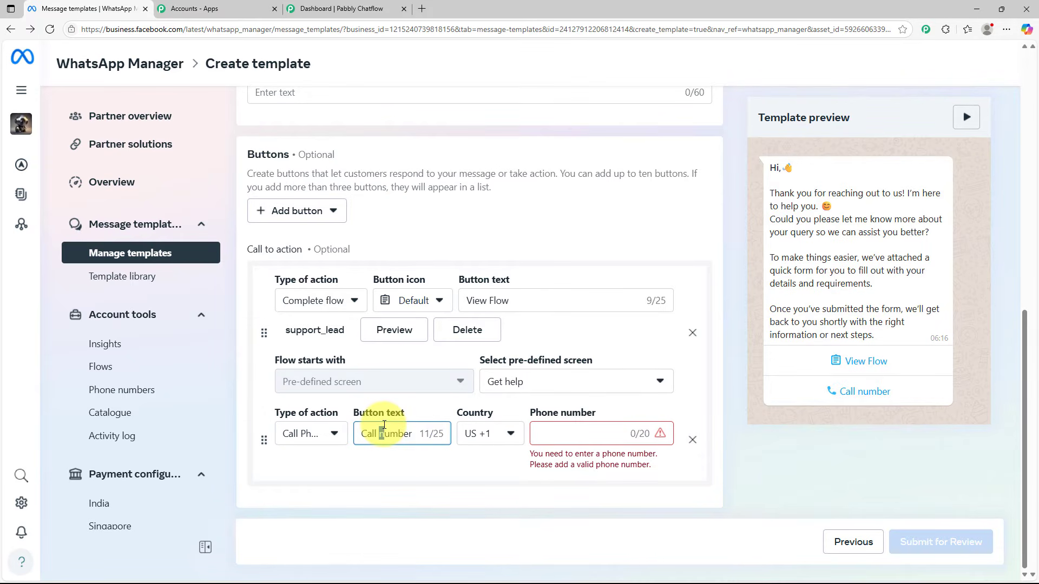
{"action": "key", "text": "BackSpace"}
{"action": "key", "text": "BackSpace"}
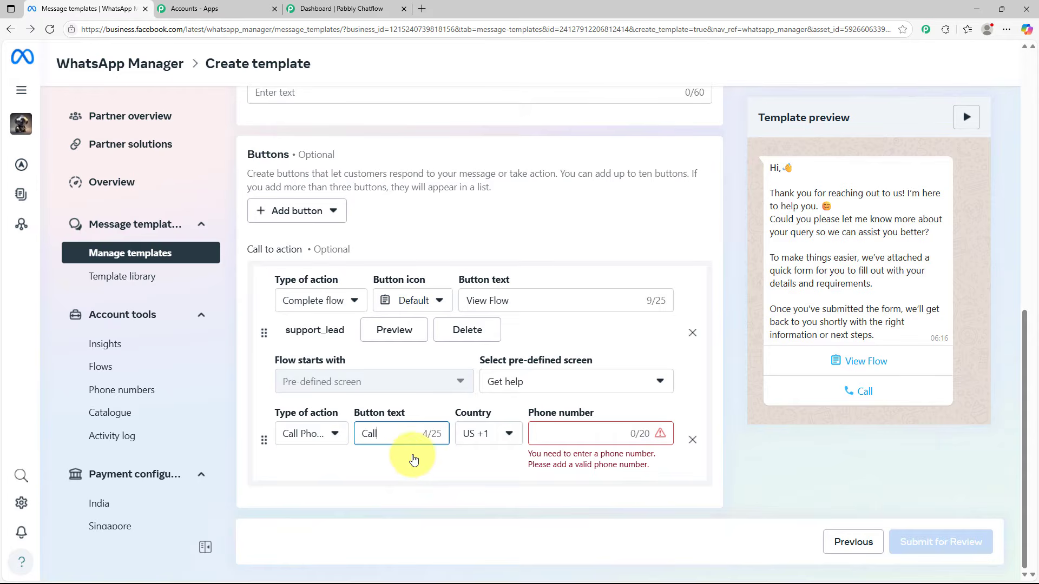
Set the call button's country to India (+91) and enter its phone number
{"action": "left_click", "coordinate": [491, 437]}
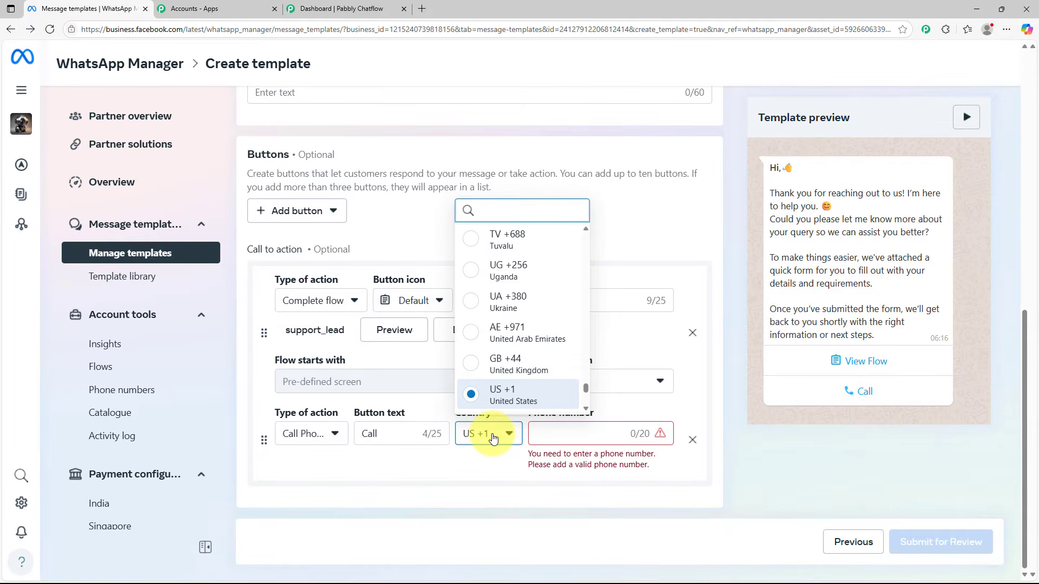
{"action": "type", "text": "in"}
{"action": "left_click", "coordinate": [513, 335]}
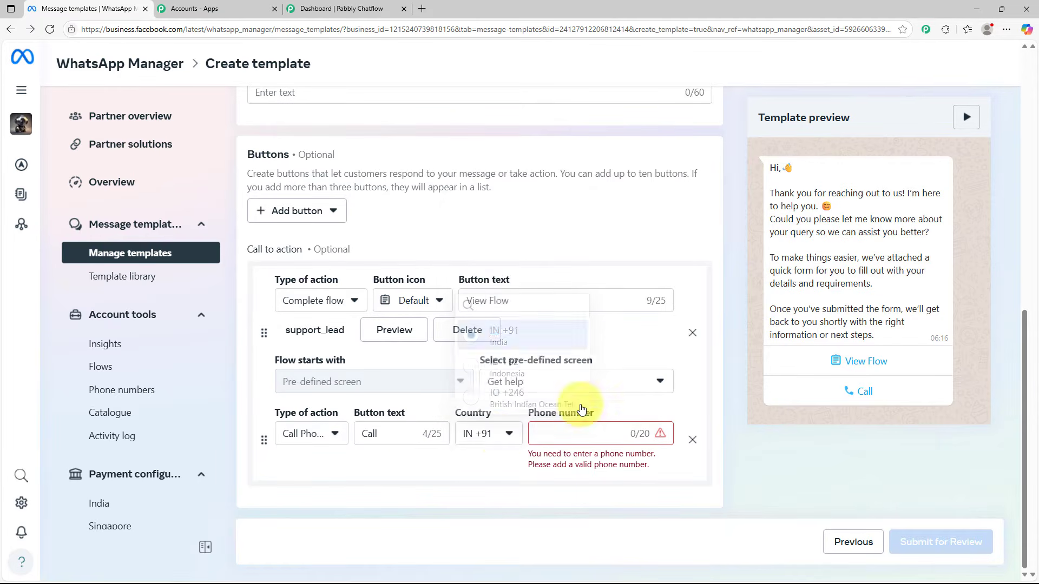
{"action": "left_click", "coordinate": [595, 431]}
{"action": "type", "text": "099999 99999"}
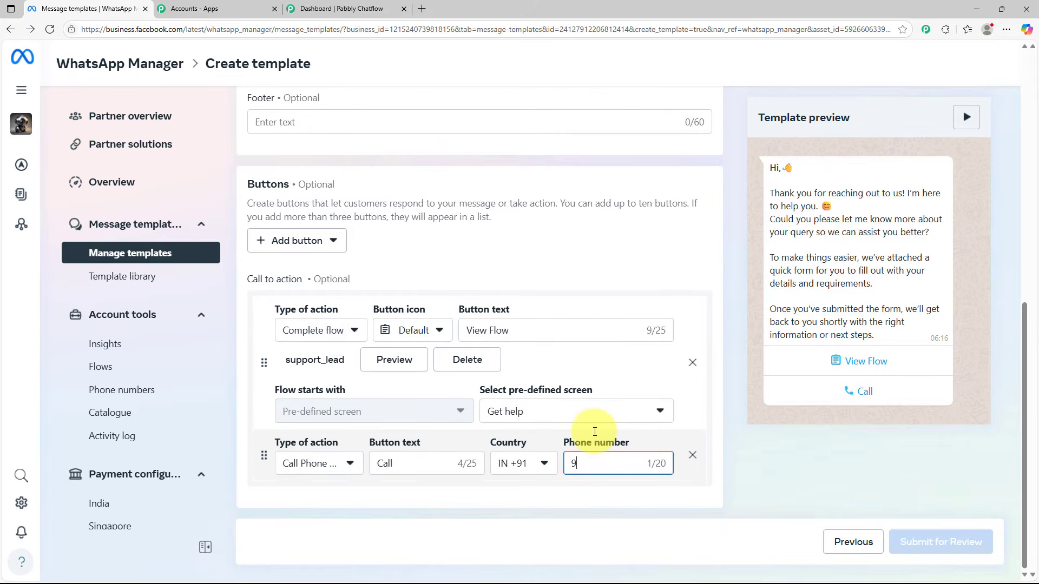
{"action": "left_click", "coordinate": [757, 476]}
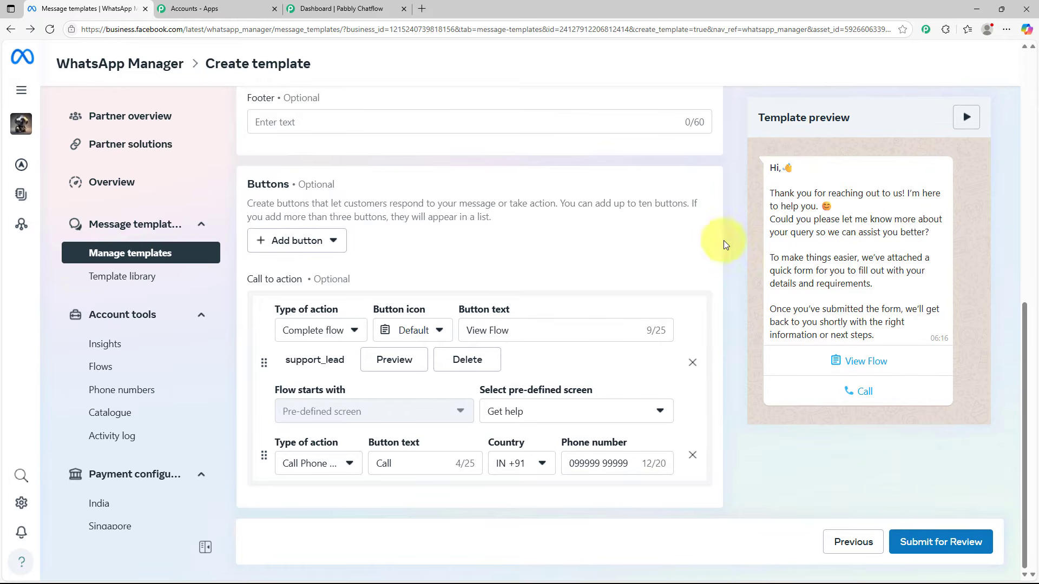
Submit the English version of the template for review and check the support_lead entry in the template list
{"action": "scroll", "coordinate": [739, 263], "scroll_direction": "up", "scroll_amount": 2}
{"action": "scroll", "coordinate": [742, 271], "scroll_direction": "up", "scroll_amount": 2}
{"action": "scroll", "coordinate": [743, 271], "scroll_direction": "down", "scroll_amount": 4}
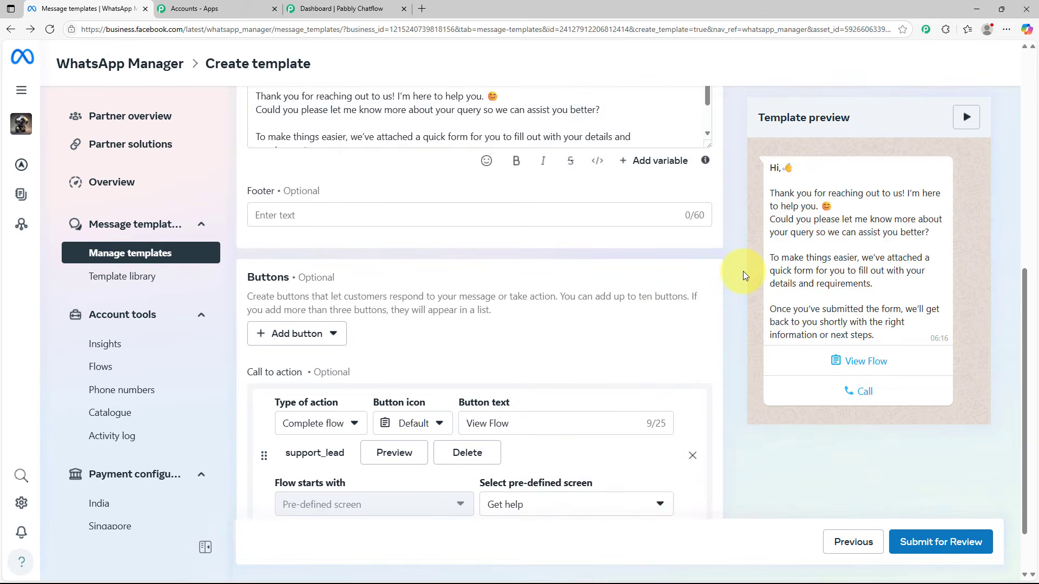
{"action": "left_click", "coordinate": [955, 549]}
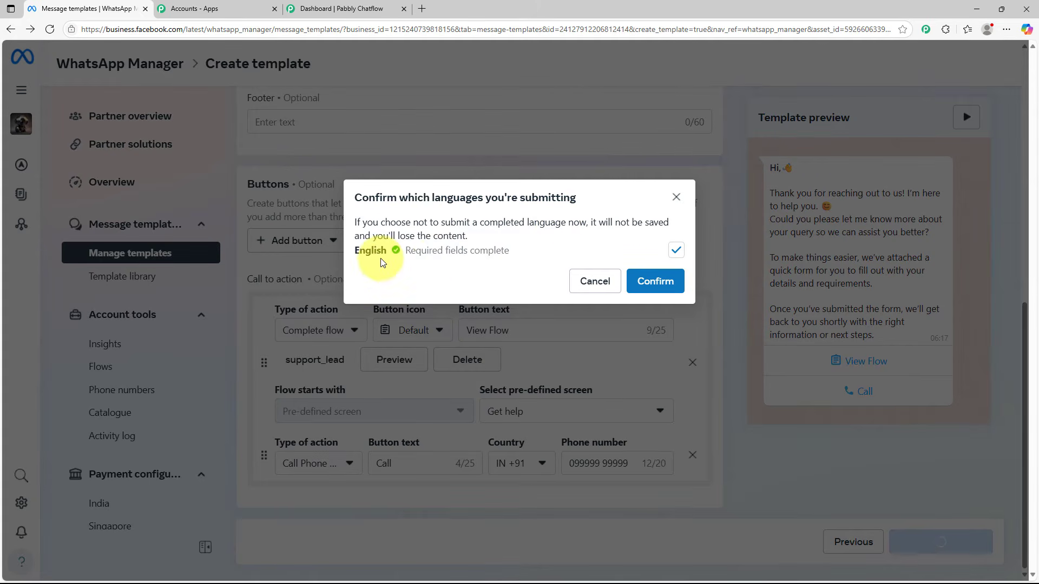
{"action": "left_click", "coordinate": [664, 283]}
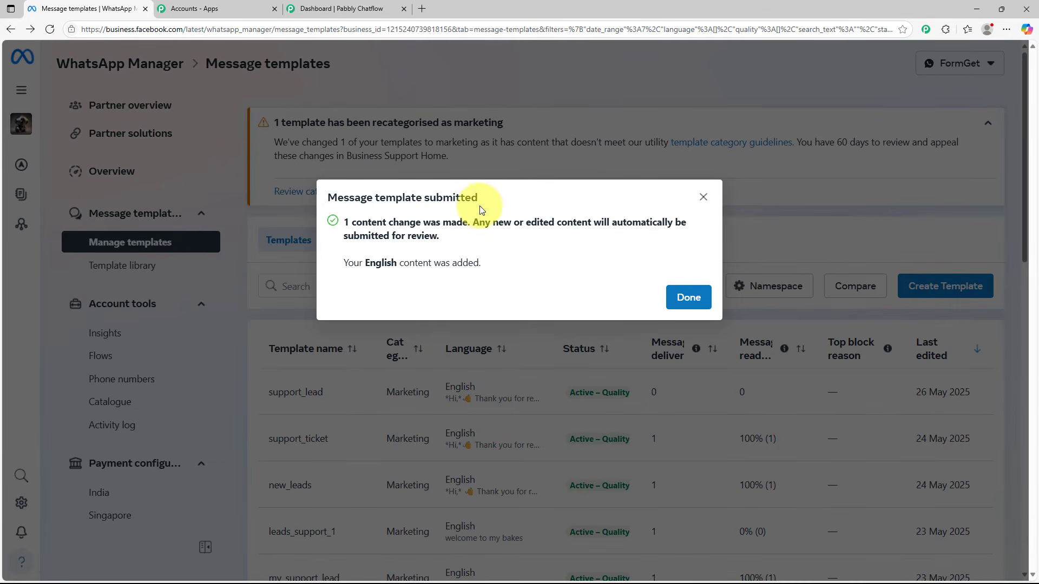
{"action": "left_click", "coordinate": [683, 300]}
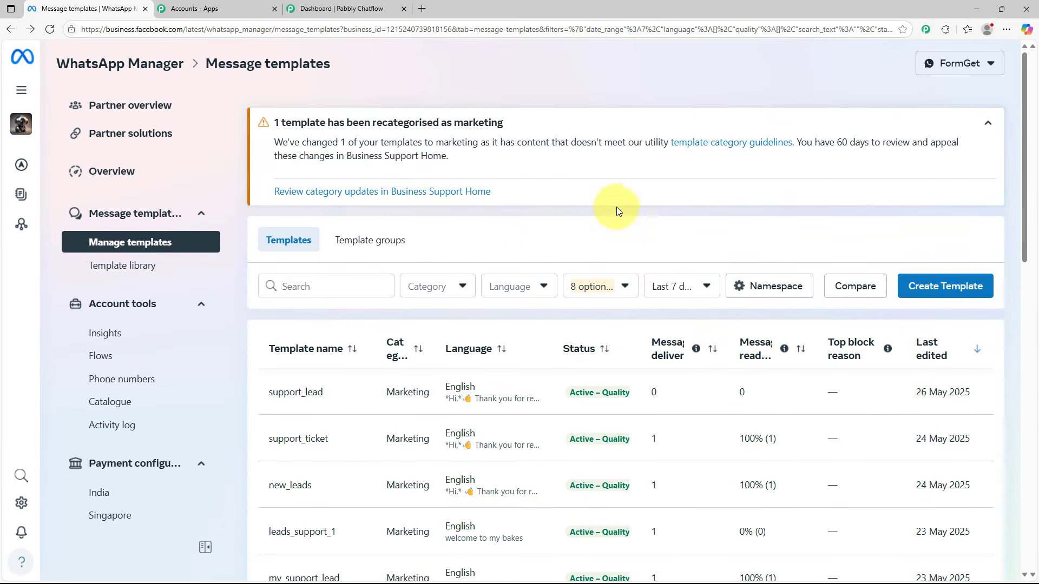
{"action": "scroll", "coordinate": [634, 209], "scroll_direction": "down", "scroll_amount": 2}
{"action": "mouse_move", "coordinate": [278, 294]}
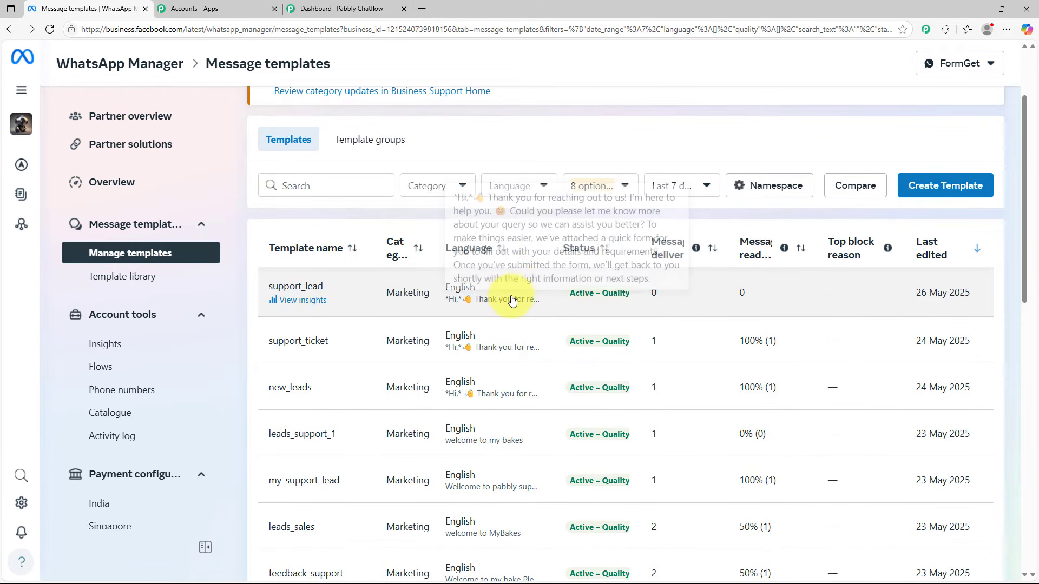
{"action": "scroll", "coordinate": [512, 301], "scroll_direction": "up", "scroll_amount": 2}
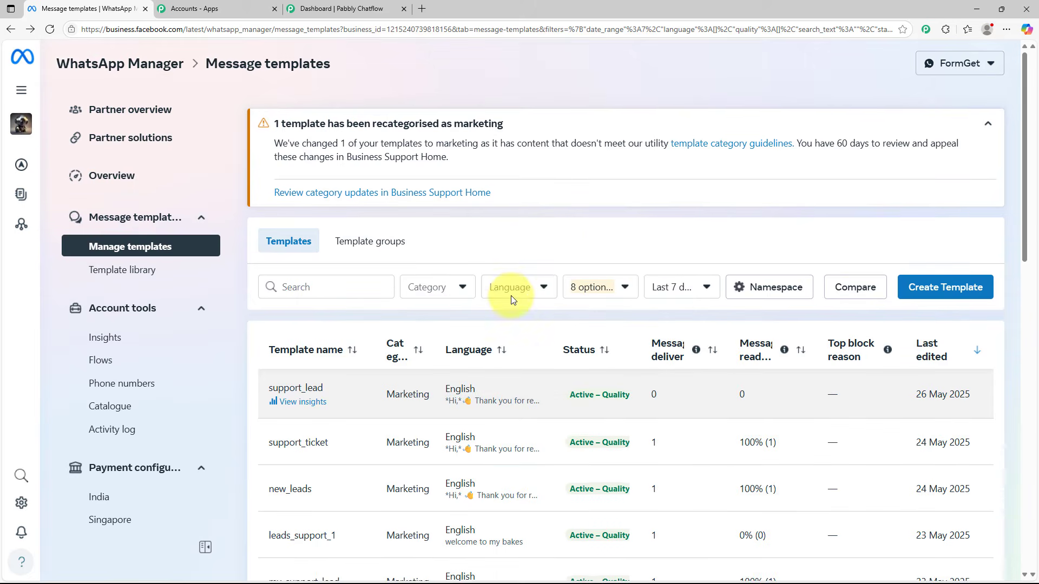
Switch to Pabbly Chatflow and sync its templates list with Meta
{"action": "left_click", "coordinate": [308, 6]}
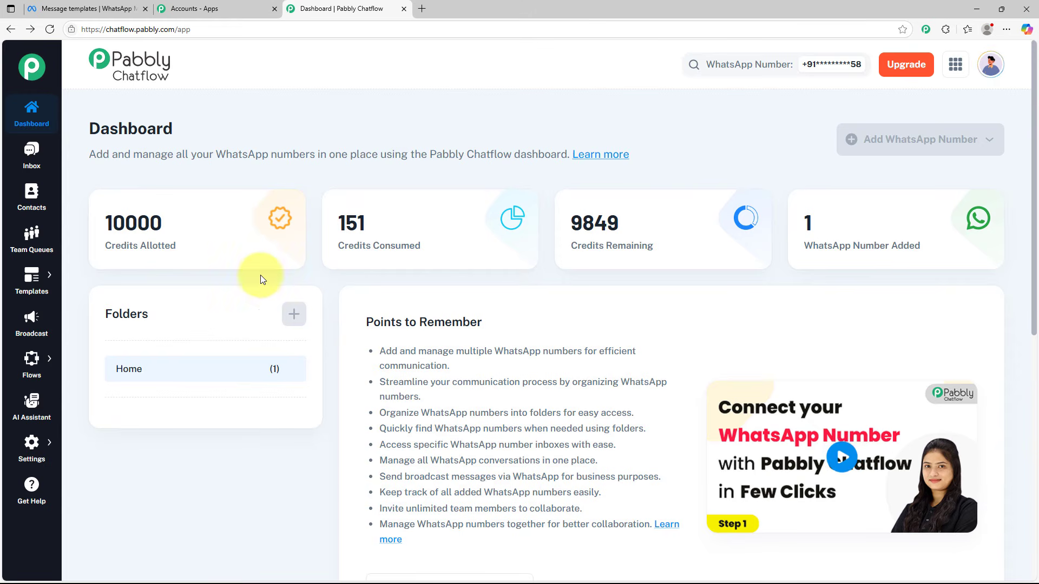
{"action": "mouse_move", "coordinate": [38, 296]}
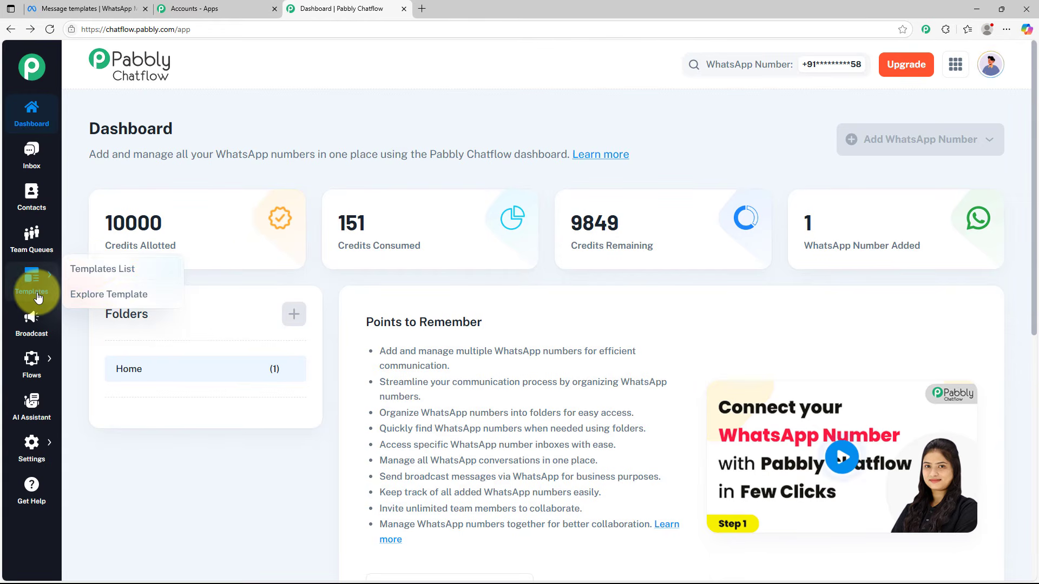
{"action": "left_click", "coordinate": [102, 268]}
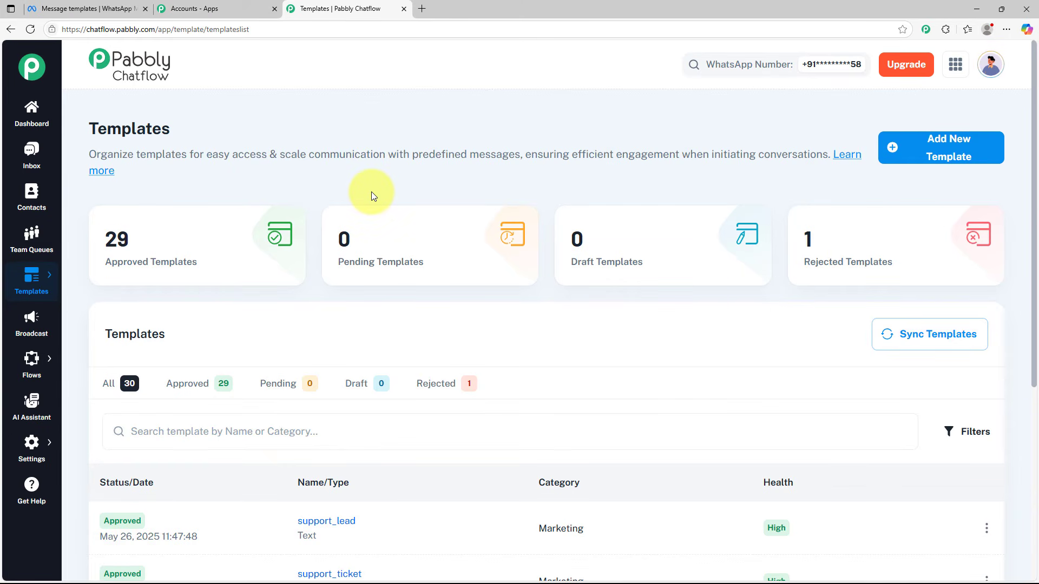
{"action": "left_click", "coordinate": [961, 344]}
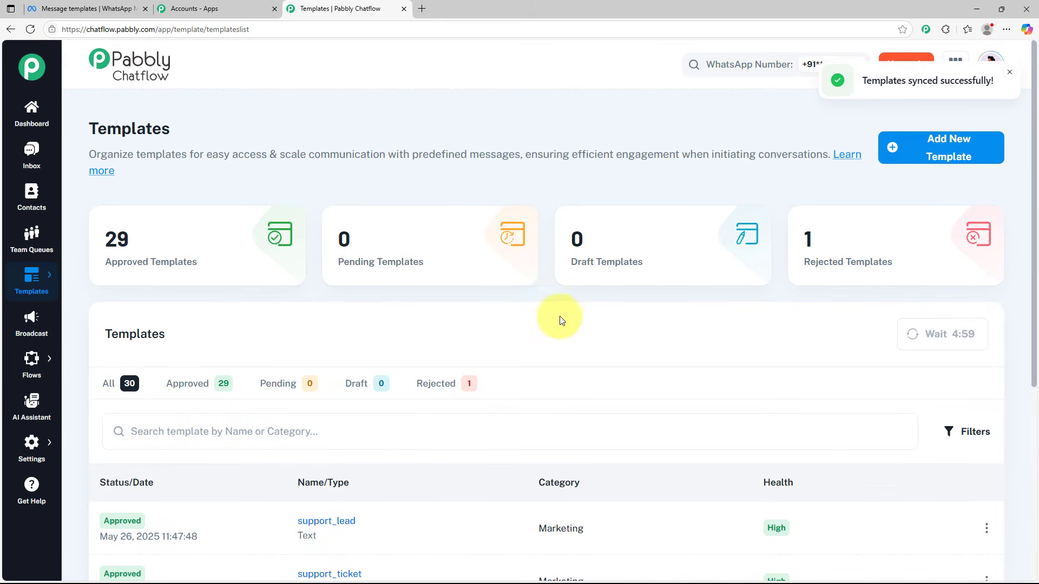
Open the preview of the support_lead template from the synced list
{"action": "scroll", "coordinate": [654, 307], "scroll_direction": "down", "scroll_amount": 3}
{"action": "scroll", "coordinate": [654, 307], "scroll_direction": "down", "scroll_amount": 2}
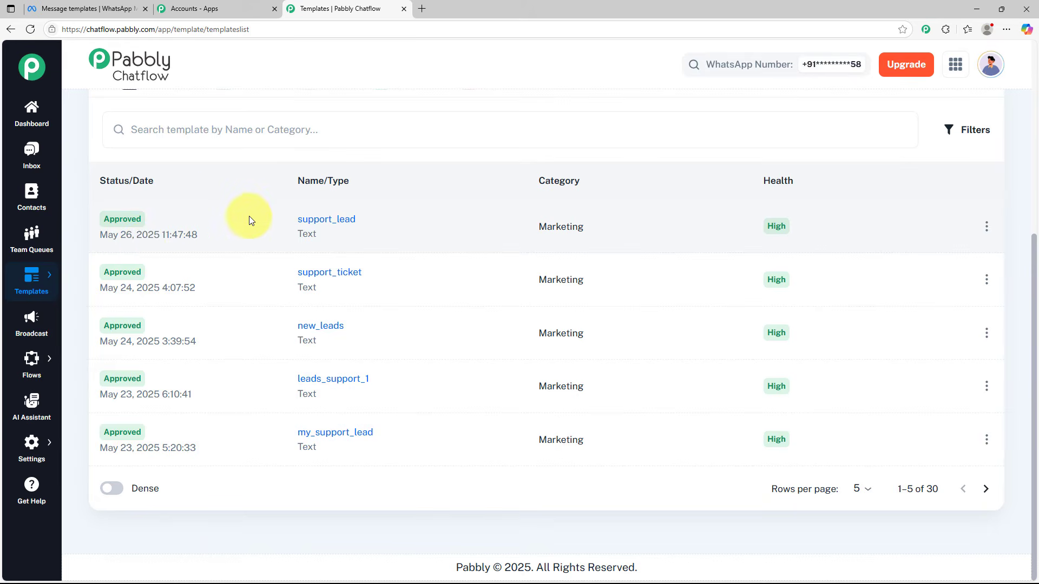
{"action": "left_click", "coordinate": [310, 223]}
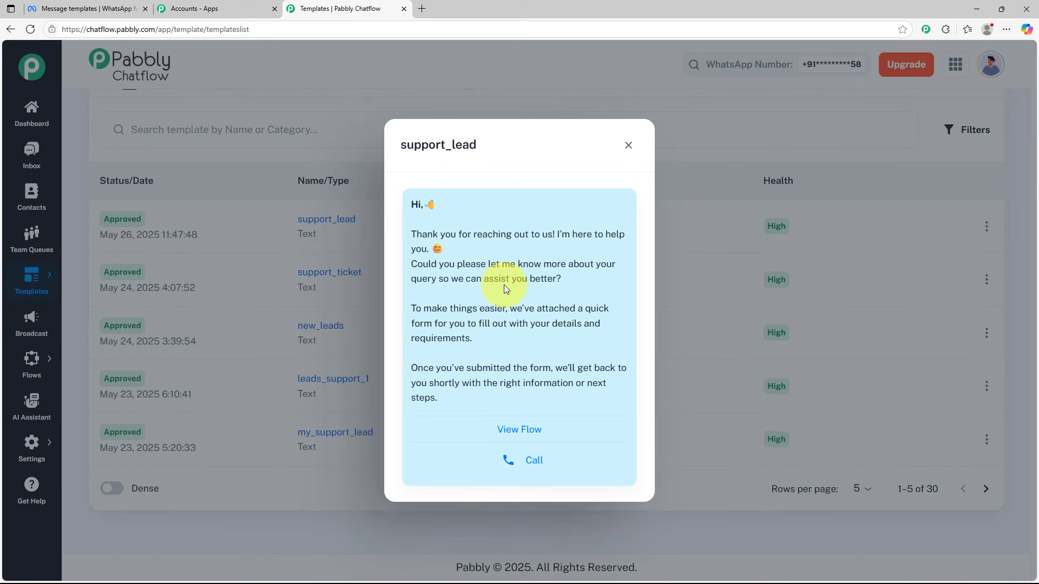
Close the support_lead template preview and open the first contact's conversation in the inbox
{"action": "left_click", "coordinate": [627, 146]}
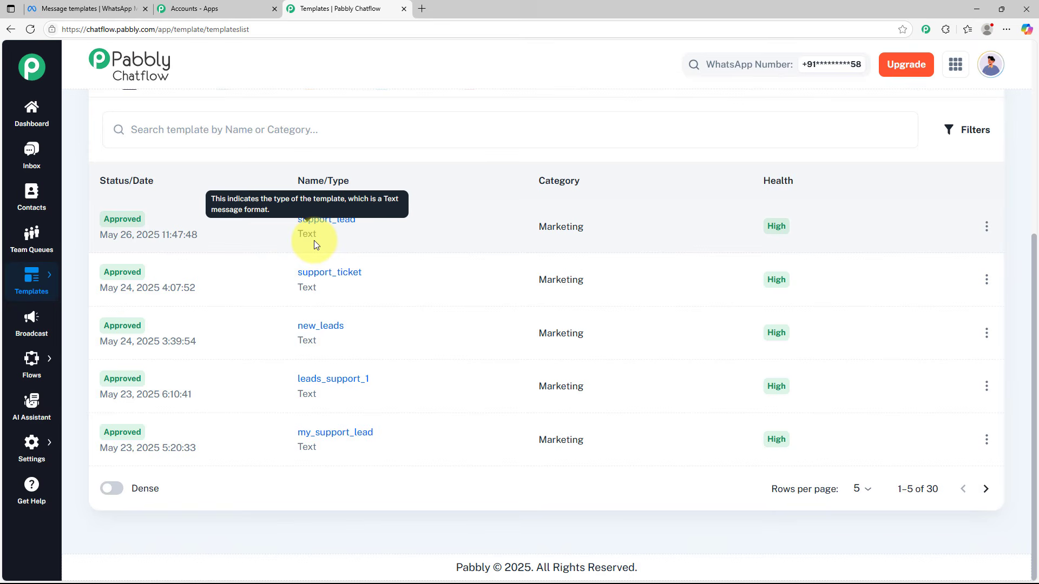
{"action": "scroll", "coordinate": [314, 240], "scroll_direction": "up", "scroll_amount": 5}
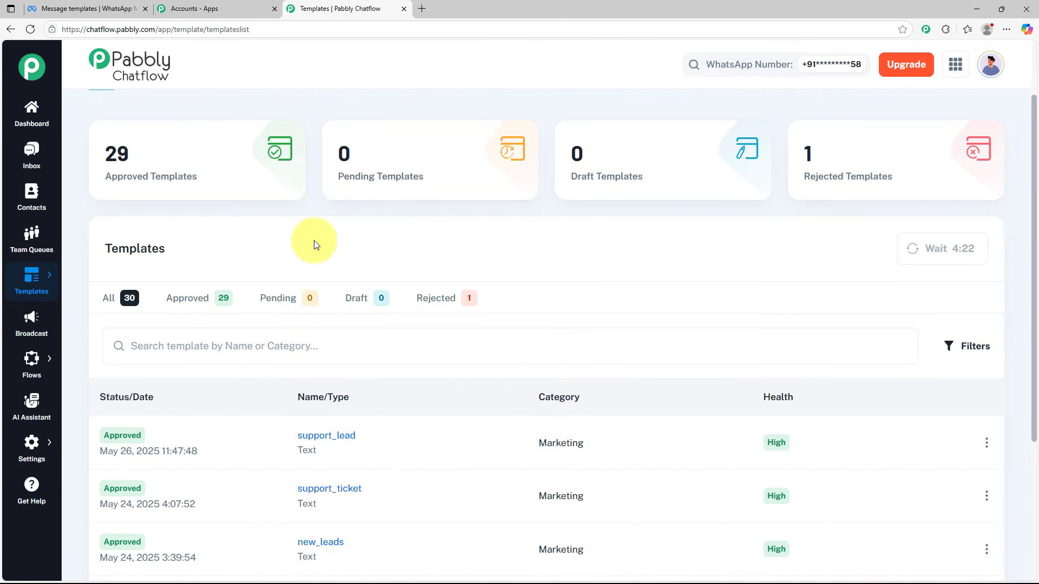
{"action": "scroll", "coordinate": [314, 240], "scroll_direction": "up", "scroll_amount": 1}
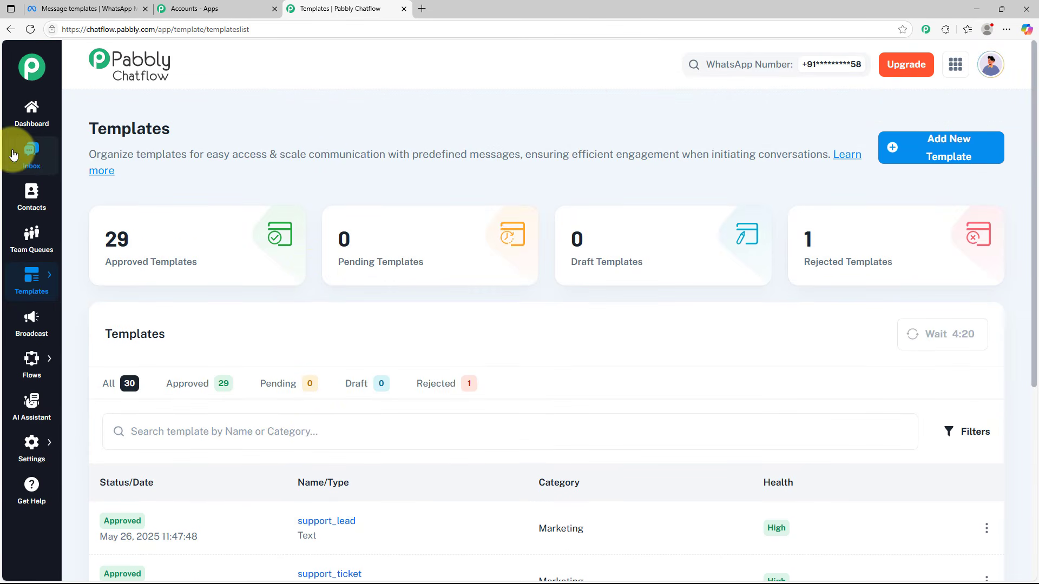
{"action": "left_click", "coordinate": [25, 159]}
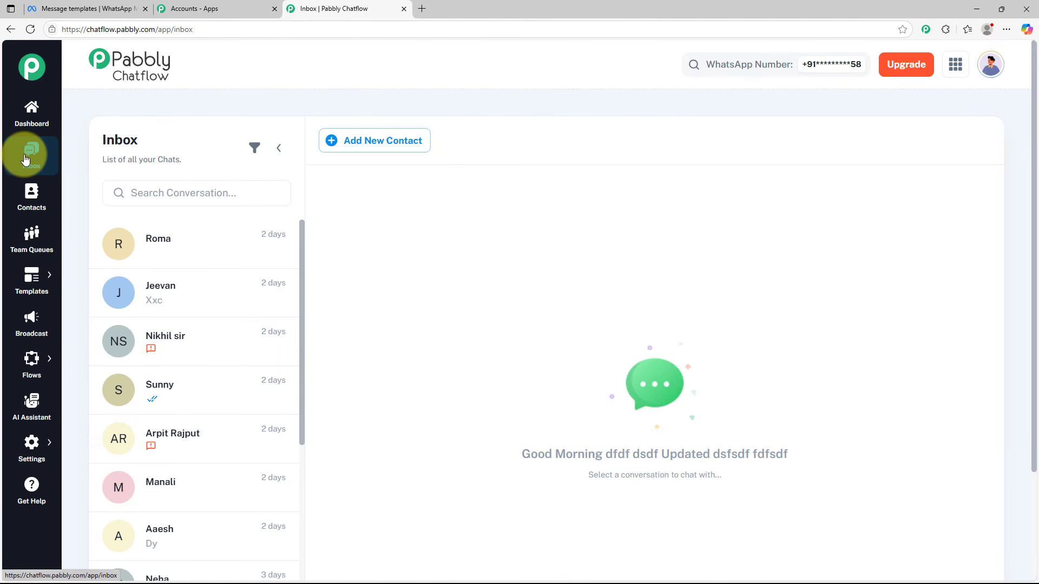
{"action": "left_click", "coordinate": [156, 249]}
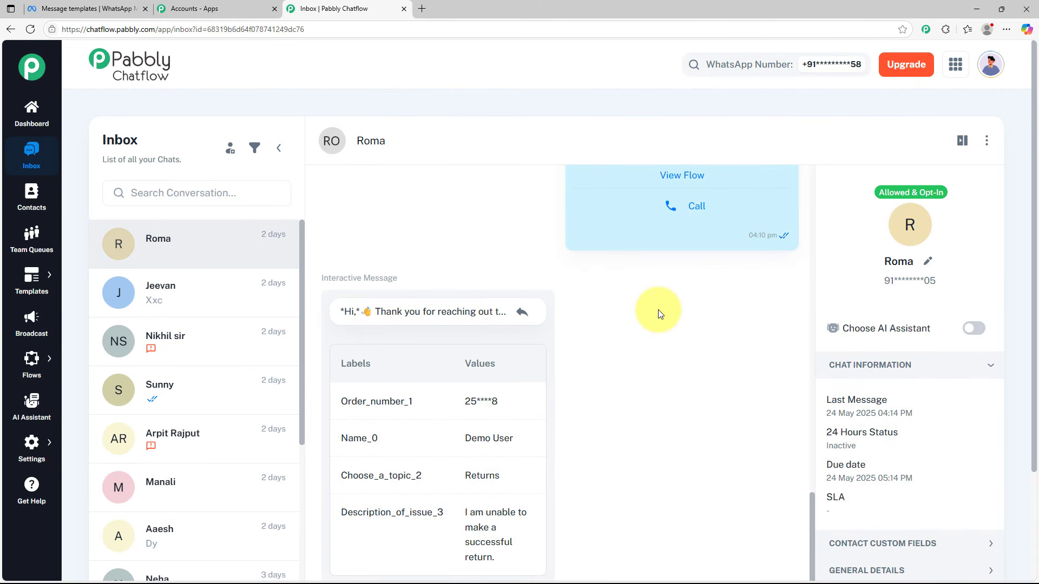
Send the approved support_lead template to the contact in the open conversation
{"action": "scroll", "coordinate": [658, 311], "scroll_direction": "down", "scroll_amount": 3}
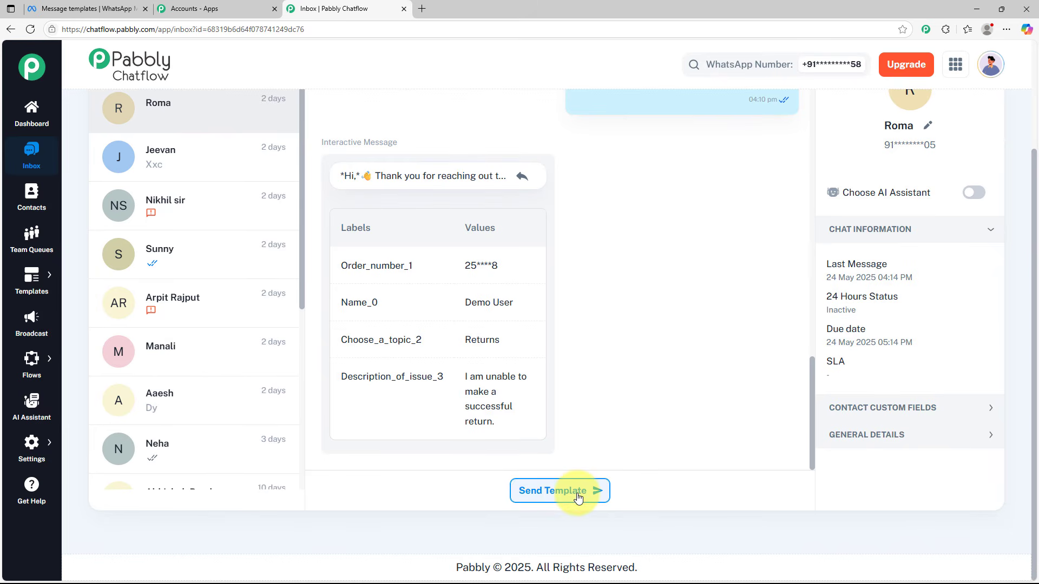
{"action": "left_click", "coordinate": [578, 497]}
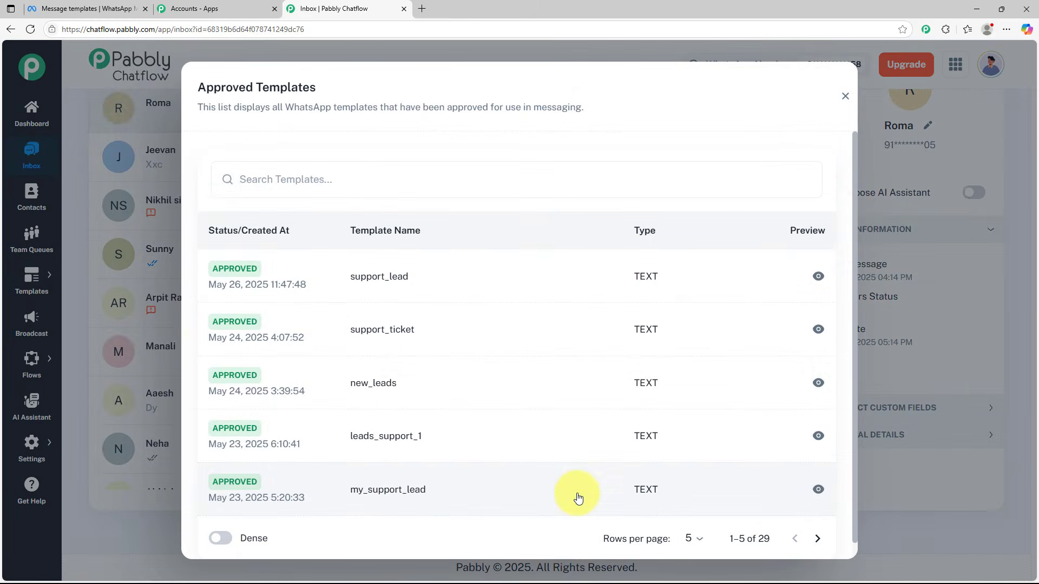
{"action": "left_click", "coordinate": [373, 280]}
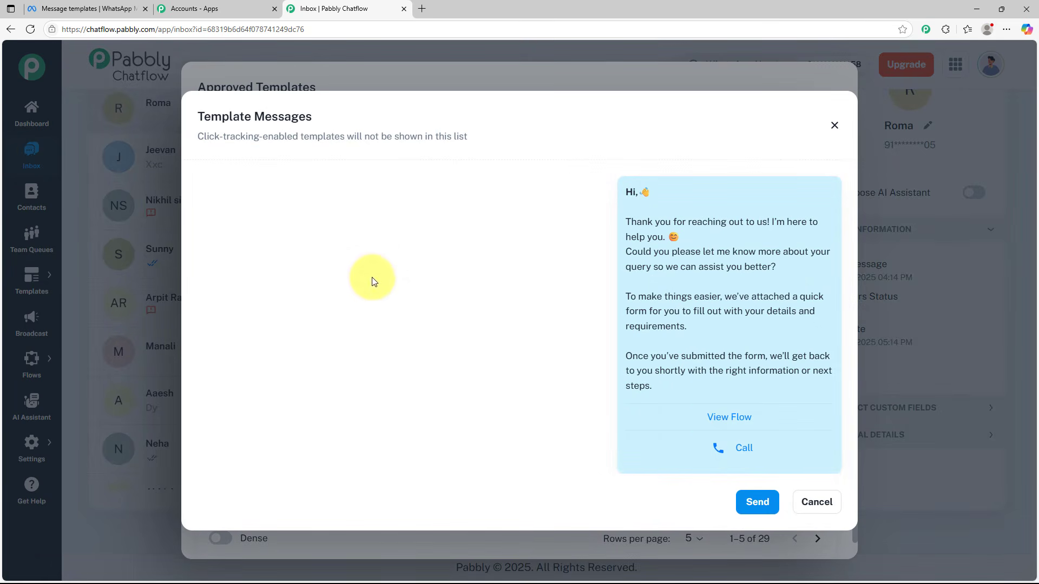
{"action": "left_click", "coordinate": [765, 509]}
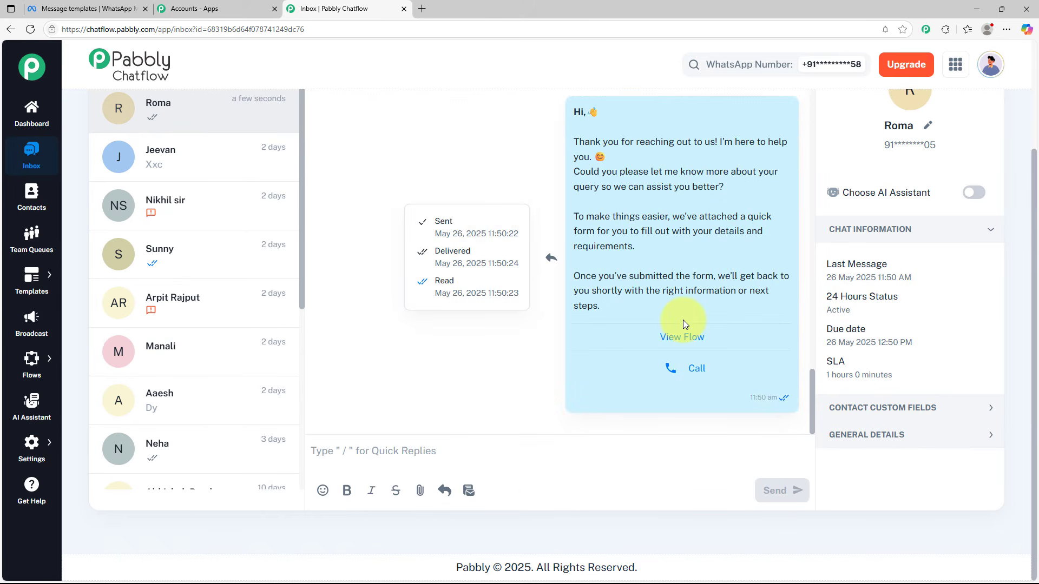